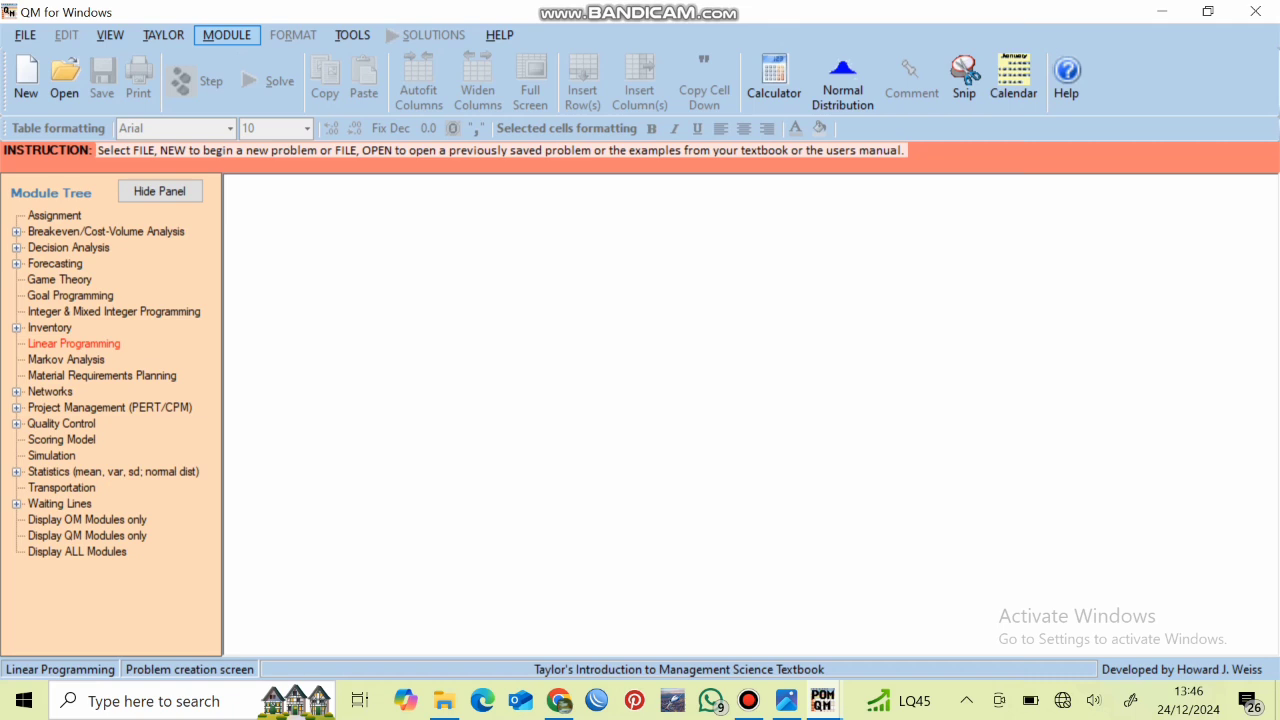
Create a linear programming data set titled "kerajinan mebel" with 3 constraints, 2 variables and a Maximize objective.
{"action": "key", "text": "ctrl+n"}
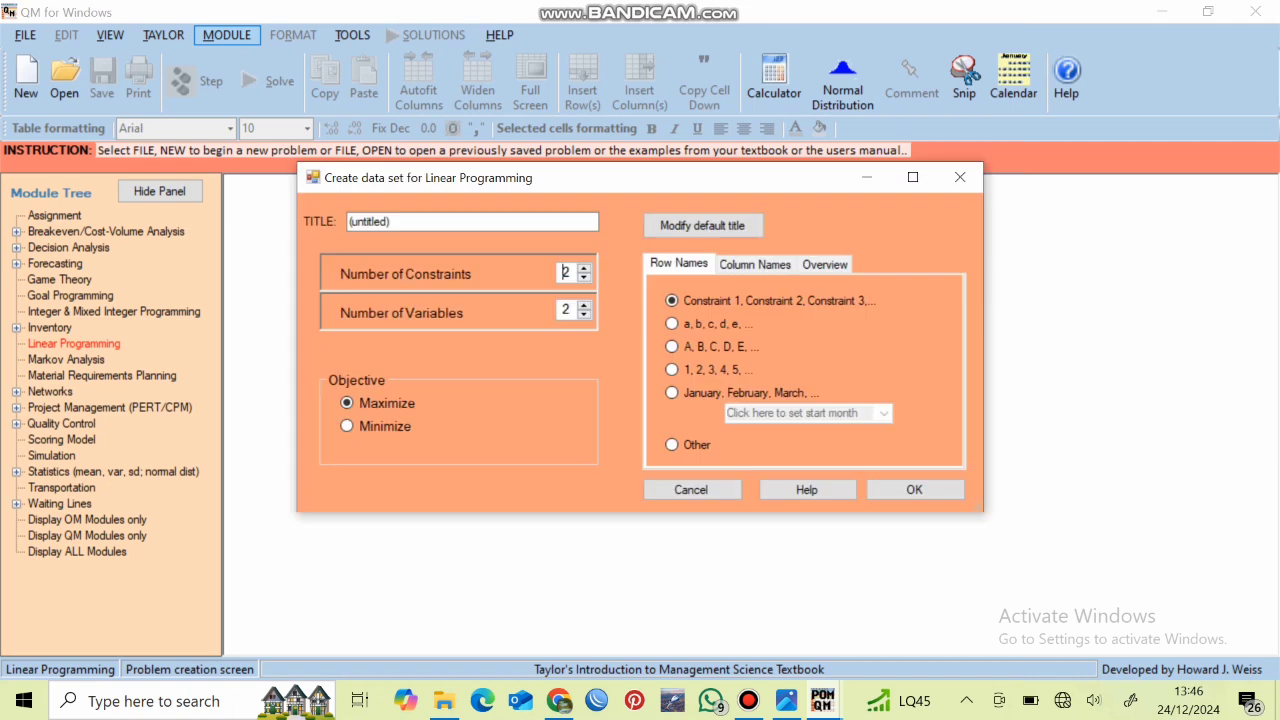
{"action": "left_click", "coordinate": [390, 222]}
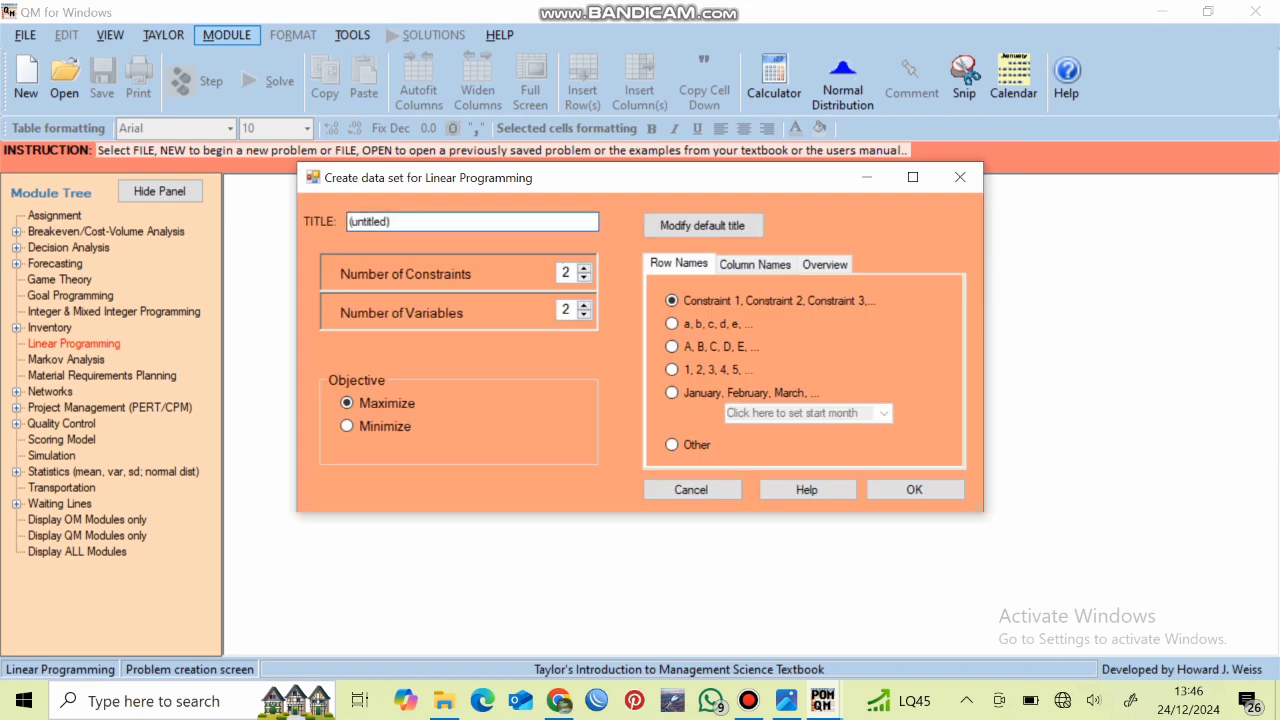
{"action": "key", "text": "BackSpace"}
{"action": "key", "text": "BackSpace"}
{"action": "key", "text": "BackSpace"}
{"action": "key", "text": "BackSpace"}
{"action": "key", "text": "BackSpace"}
{"action": "key", "text": "BackSpace"}
{"action": "key", "text": "BackSpace"}
{"action": "key", "text": "BackSpace"}
{"action": "key", "text": "BackSpace"}
{"action": "key", "text": "BackSpace"}
{"action": "type", "text": "kerajinan mebel"}
{"action": "left_click", "coordinate": [584, 268]}
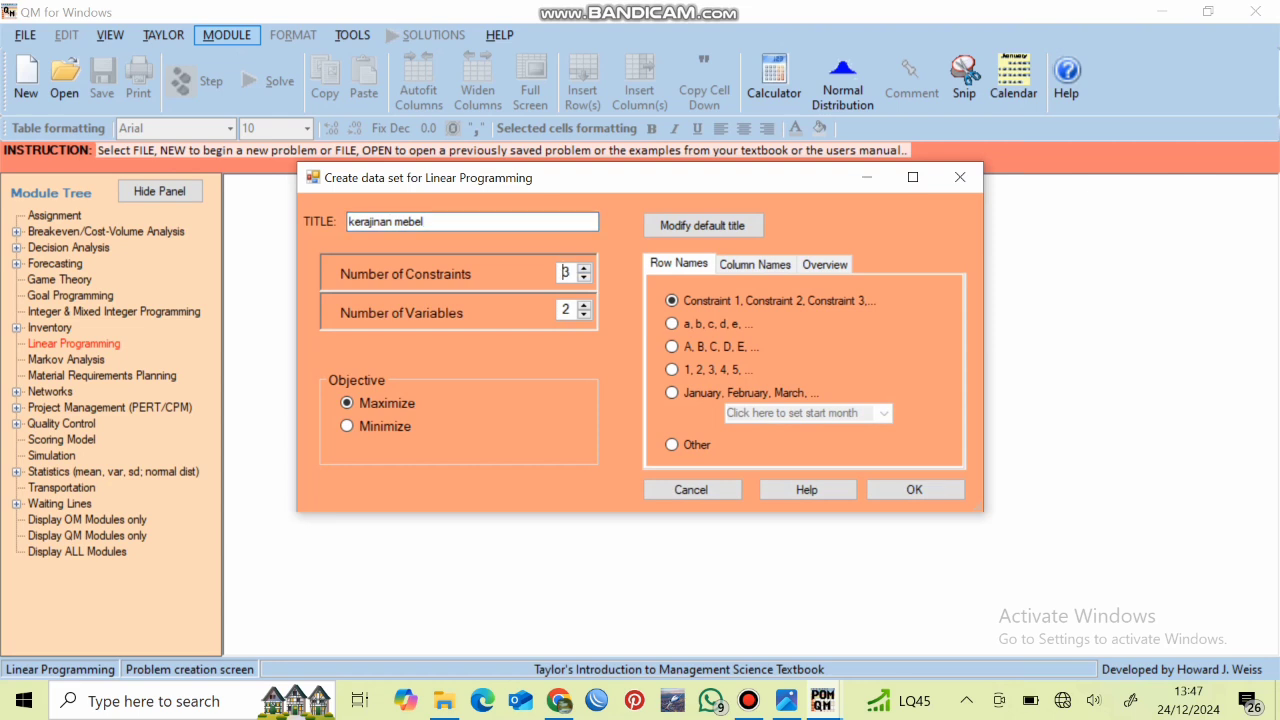
{"action": "left_click", "coordinate": [914, 489]}
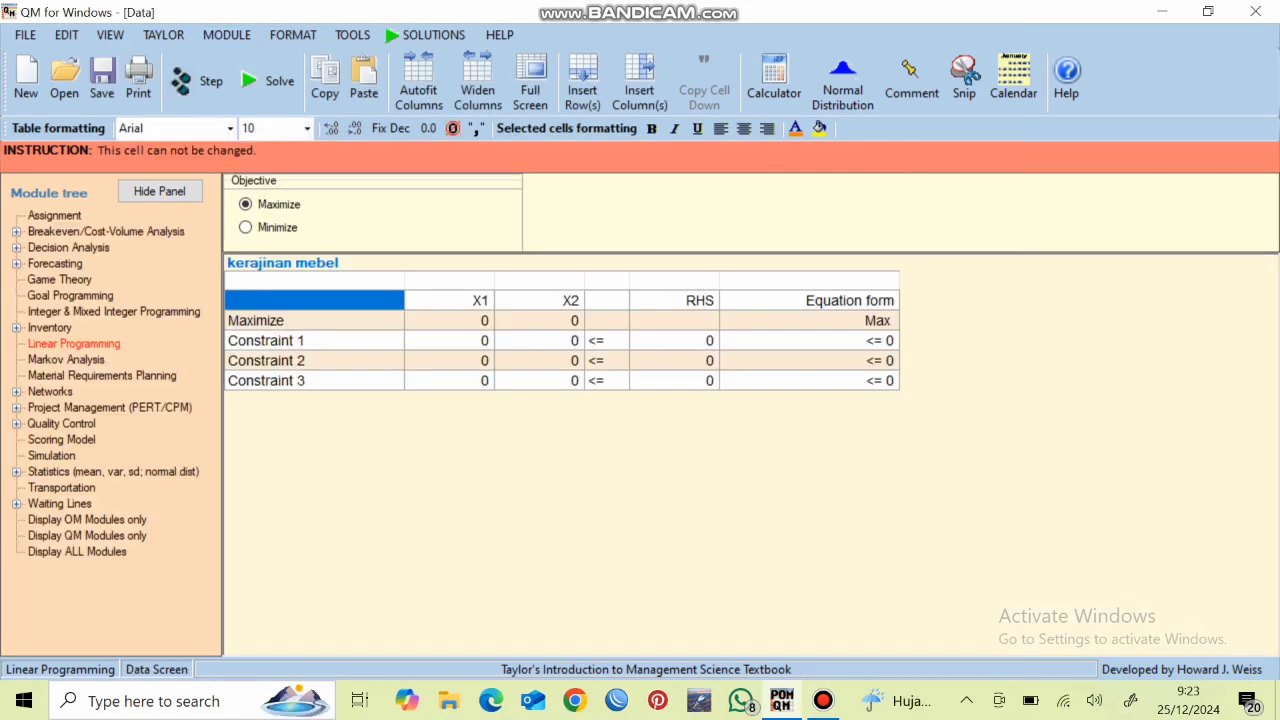
Set the Maximize row's coefficients to 20000 for X1 and 30000 for X2.
{"action": "left_click", "coordinate": [450, 320]}
{"action": "left_click", "coordinate": [450, 320]}
{"action": "type", "text": "20000"}
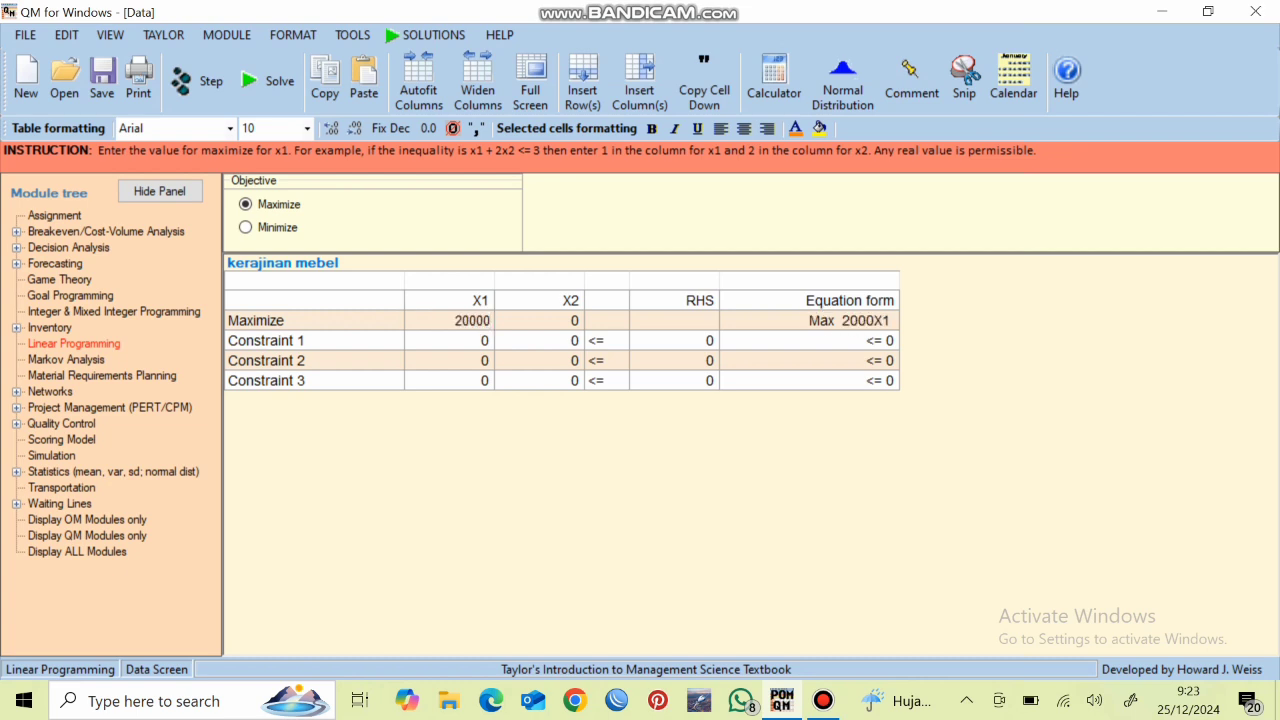
{"action": "left_click", "coordinate": [540, 320]}
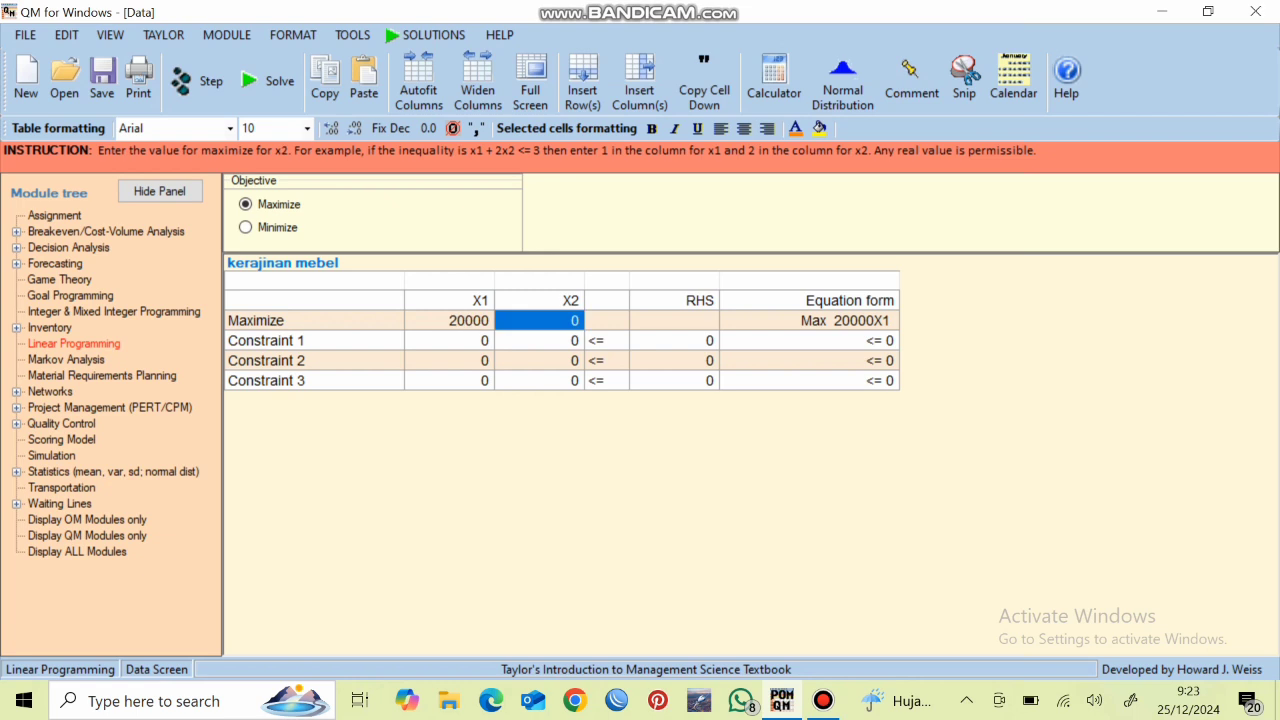
{"action": "type", "text": "30000"}
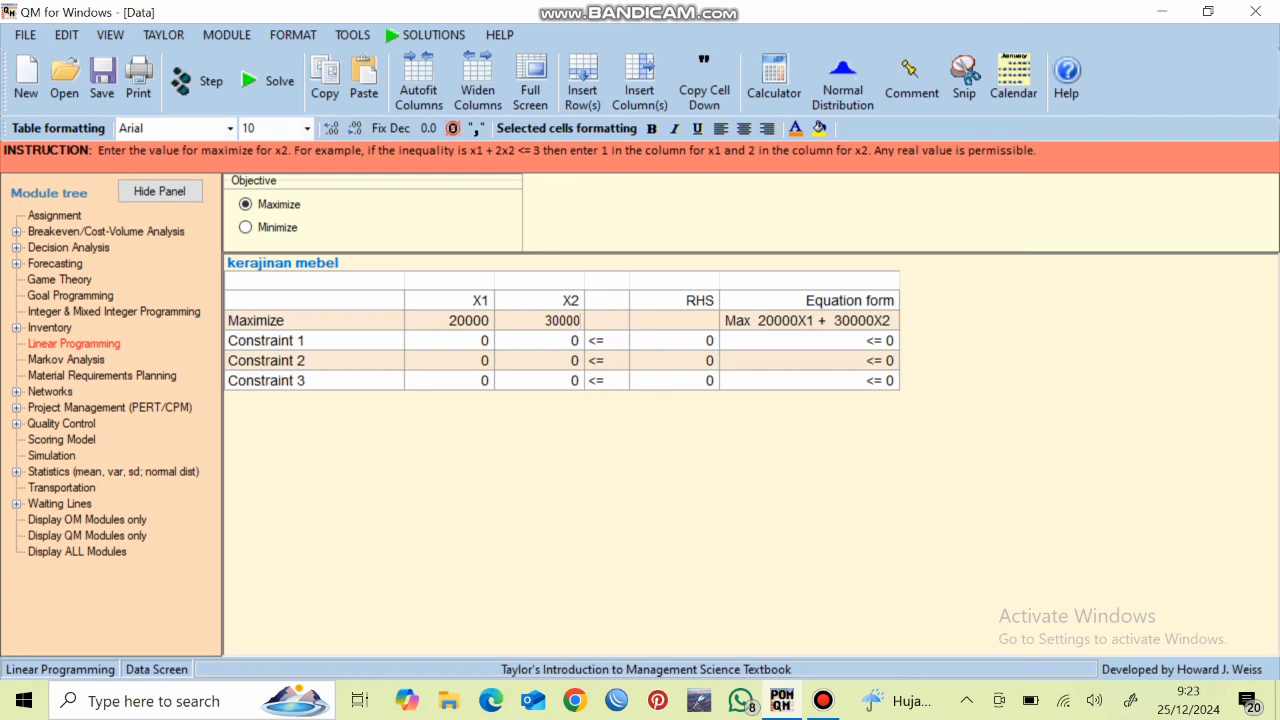
Rename Constraint 1 as "kendala 1".
{"action": "left_click", "coordinate": [291, 341]}
{"action": "key", "text": "BackSpace"}
{"action": "key", "text": "BackSpace"}
{"action": "key", "text": "BackSpace"}
{"action": "key", "text": "BackSpace"}
{"action": "key", "text": "BackSpace"}
{"action": "key", "text": "BackSpace"}
{"action": "key", "text": "BackSpace"}
{"action": "key", "text": "BackSpace"}
{"action": "key", "text": "BackSpace"}
{"action": "key", "text": "BackSpace"}
{"action": "key", "text": "BackSpace"}
{"action": "type", "text": "kendala"}
{"action": "key", "text": "Return"}
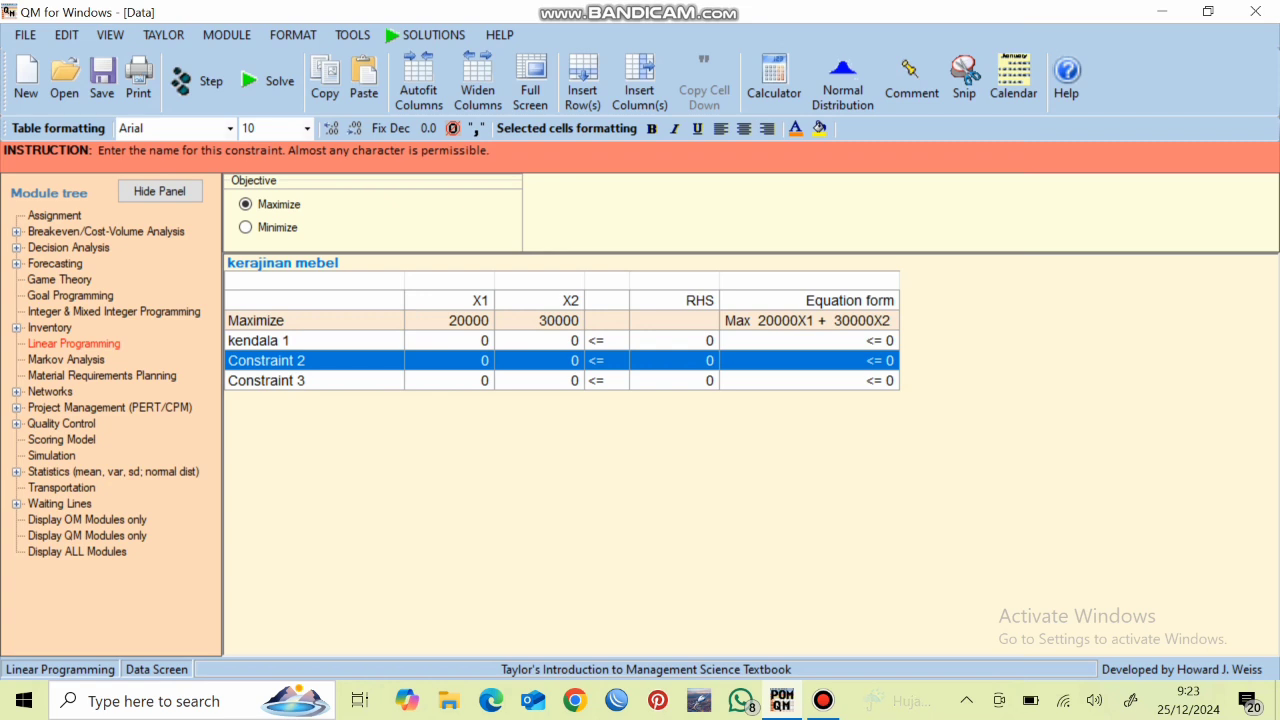
Rename Constraint 2 as "kendala 2" and Constraint 3 as "kendala 3".
{"action": "key", "text": "Delete"}
{"action": "type", "text": "kendala 2"}
{"action": "key", "text": "Return"}
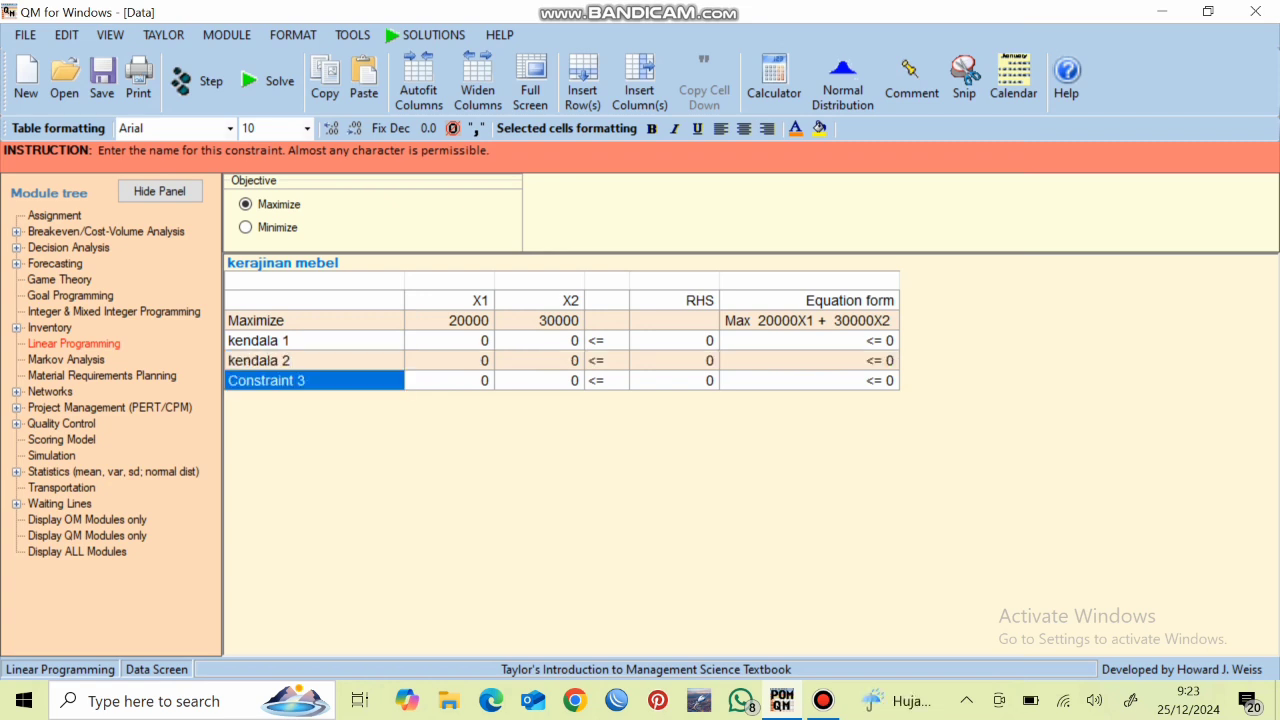
{"action": "key", "text": "Delete"}
{"action": "type", "text": "kendala 3"}
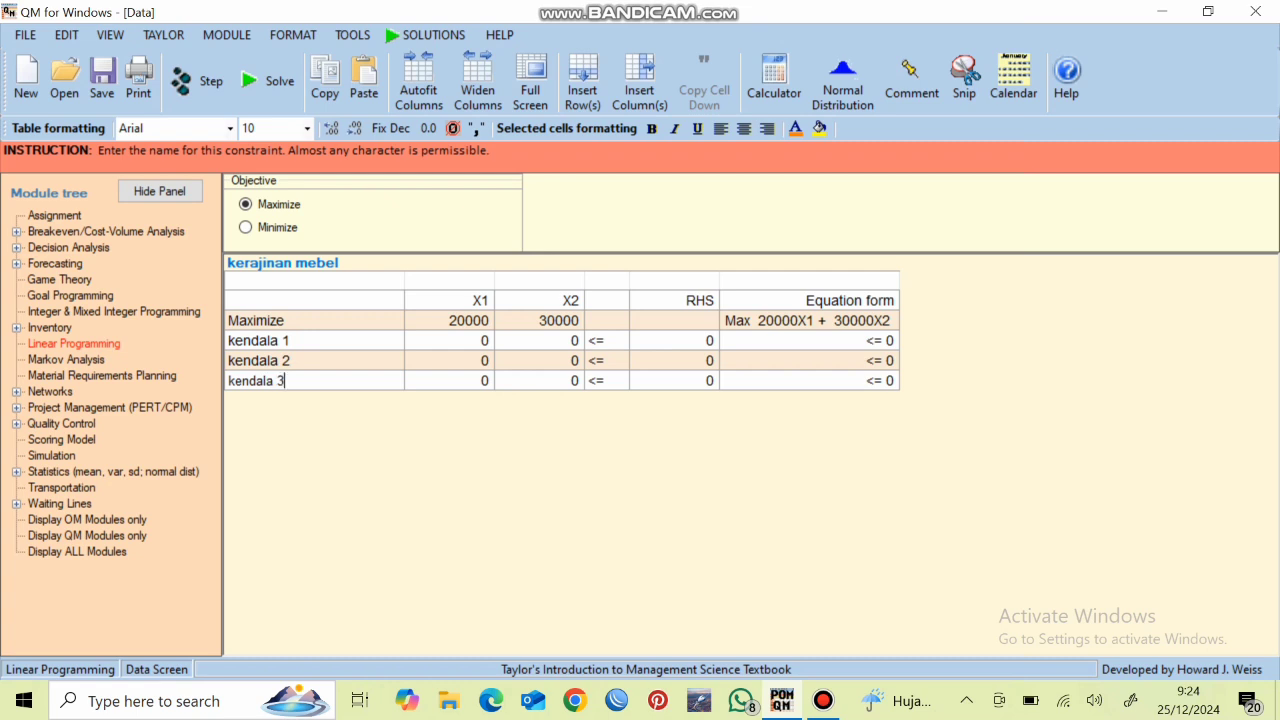
Set the kendala 1 coefficients to 1 for X1 and 2 for X2.
{"action": "left_click", "coordinate": [450, 341]}
{"action": "key", "text": "ctrl+a"}
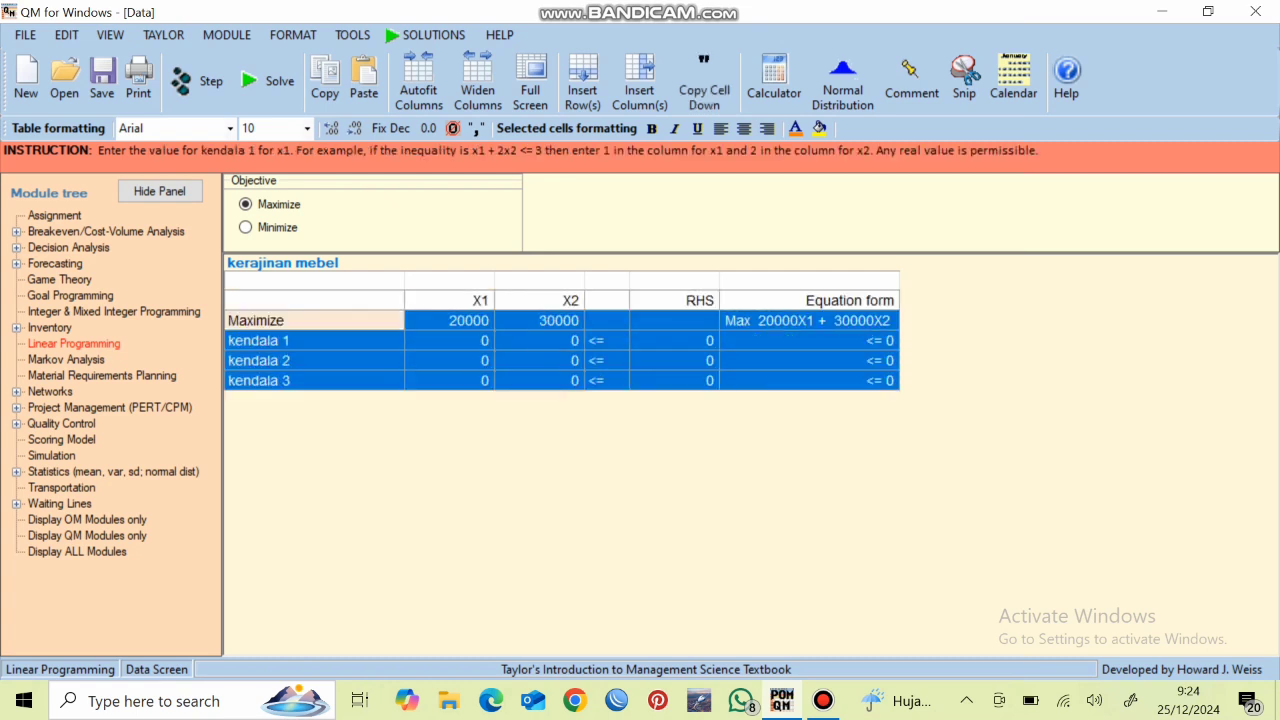
{"action": "left_click", "coordinate": [450, 341]}
{"action": "type", "text": "1"}
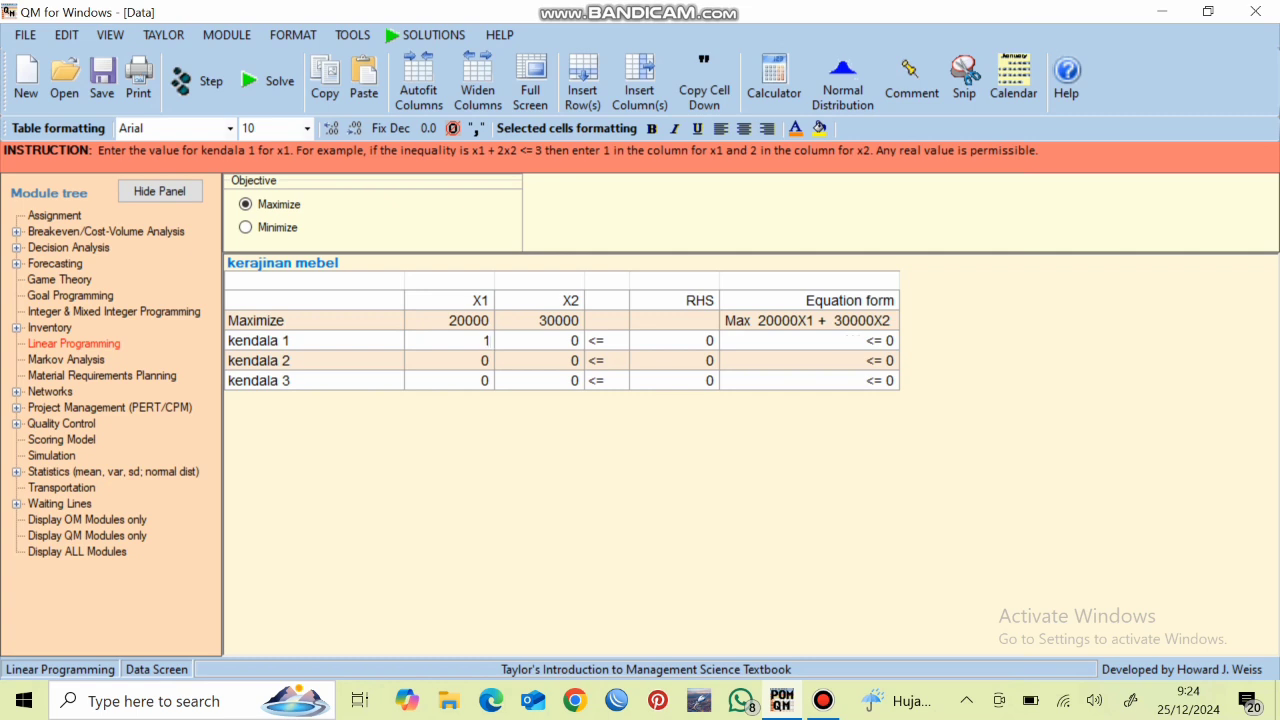
{"action": "key", "text": "Tab"}
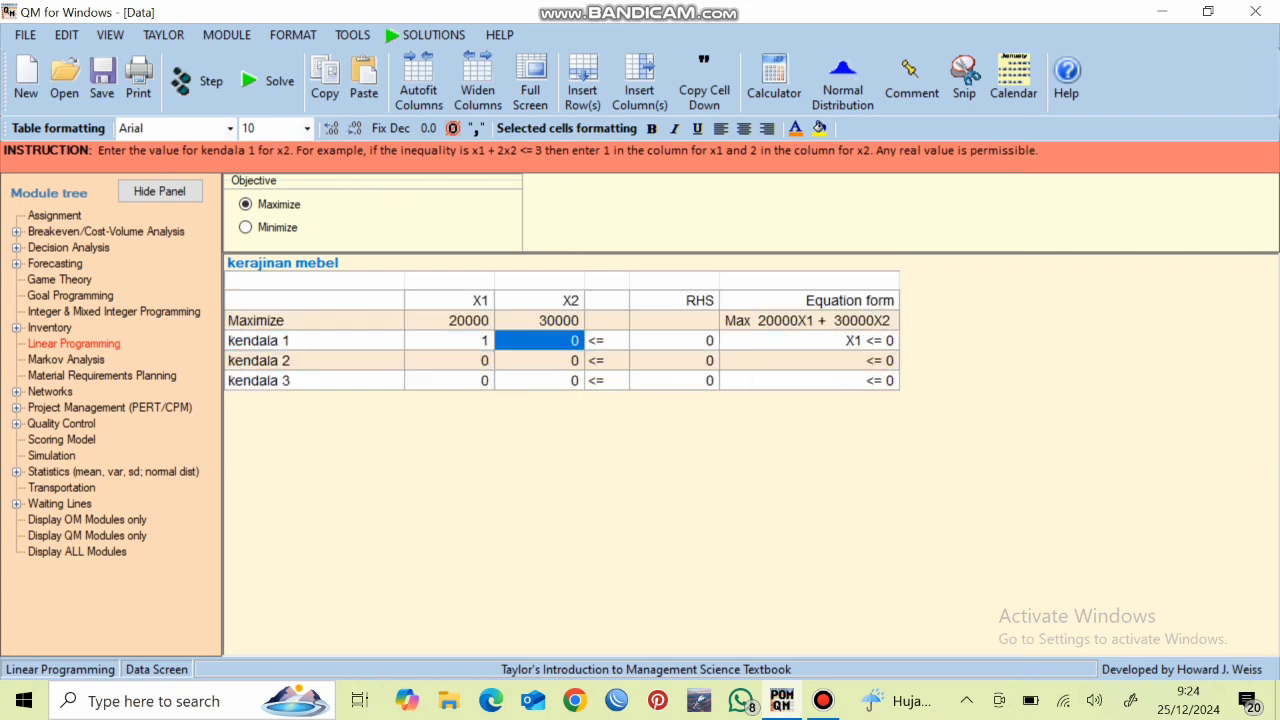
{"action": "type", "text": "2"}
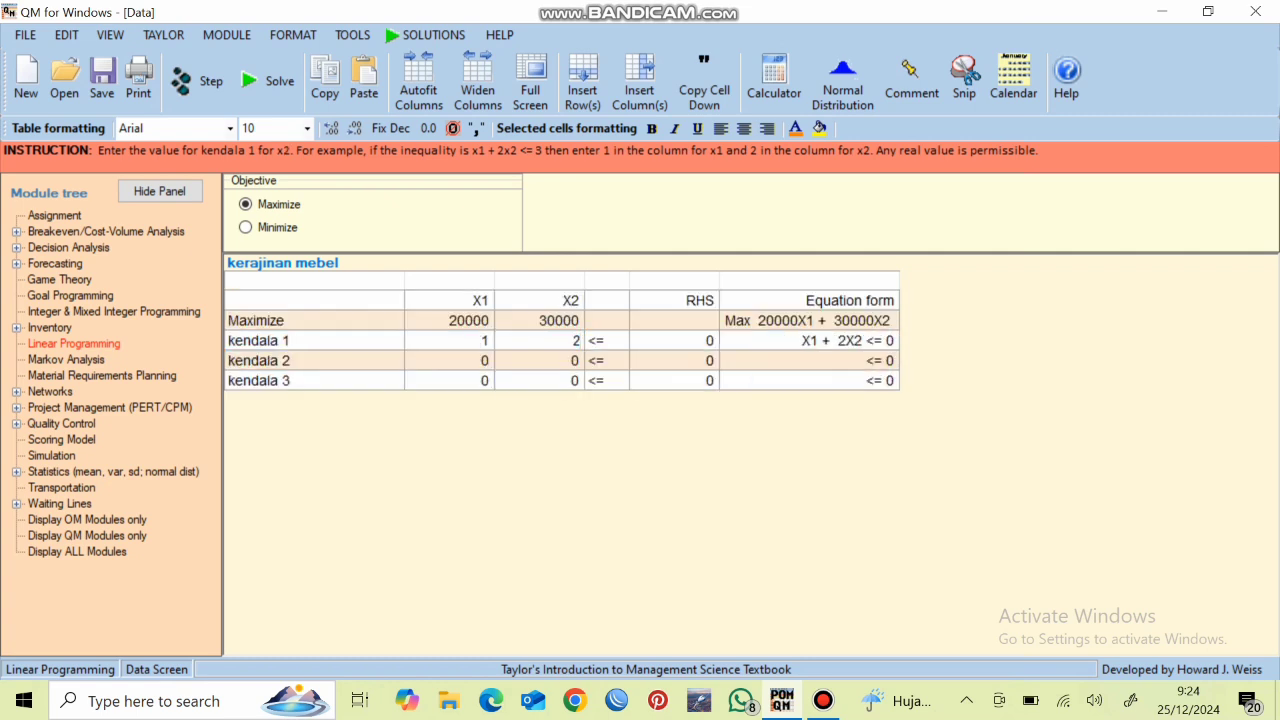
Choose <= as the sign for kendala 1 and set its RHS to 400.
{"action": "key", "text": "Tab"}
{"action": "key", "text": "alt+Down"}
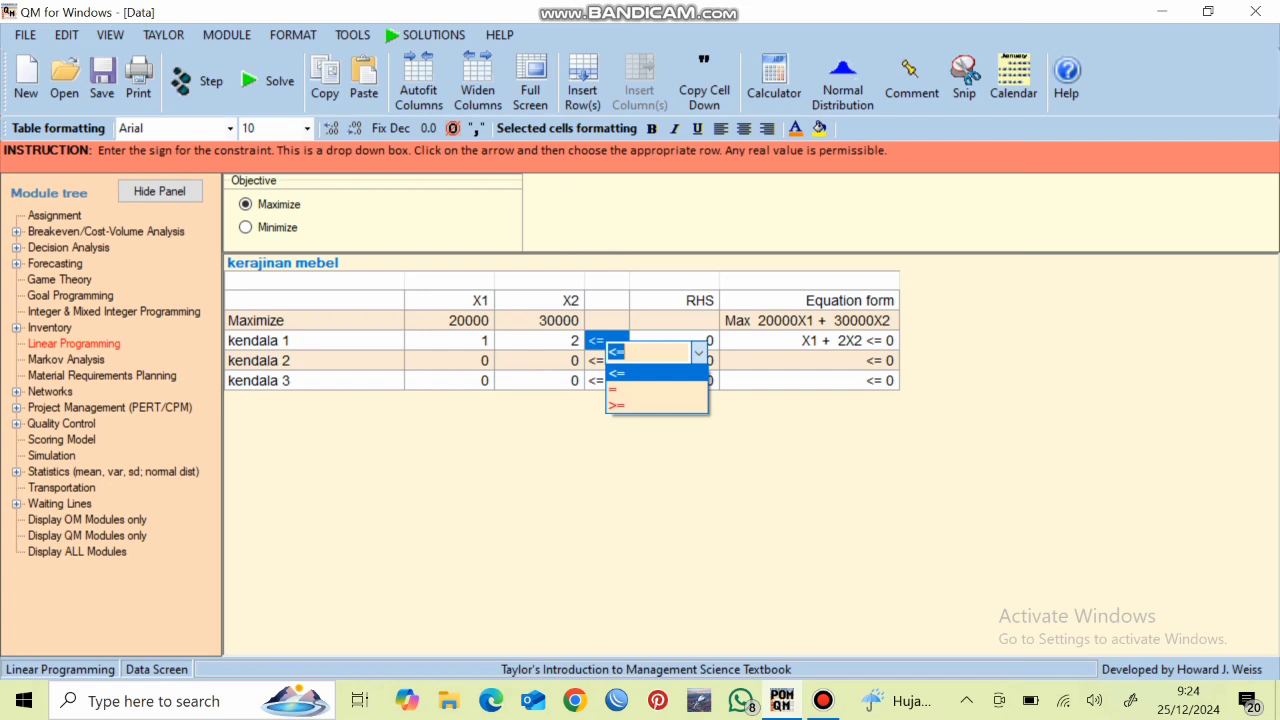
{"action": "key", "text": "Down"}
{"action": "key", "text": "Down"}
{"action": "key", "text": "Up"}
{"action": "key", "text": "Up"}
{"action": "key", "text": "Down"}
{"action": "key", "text": "Down"}
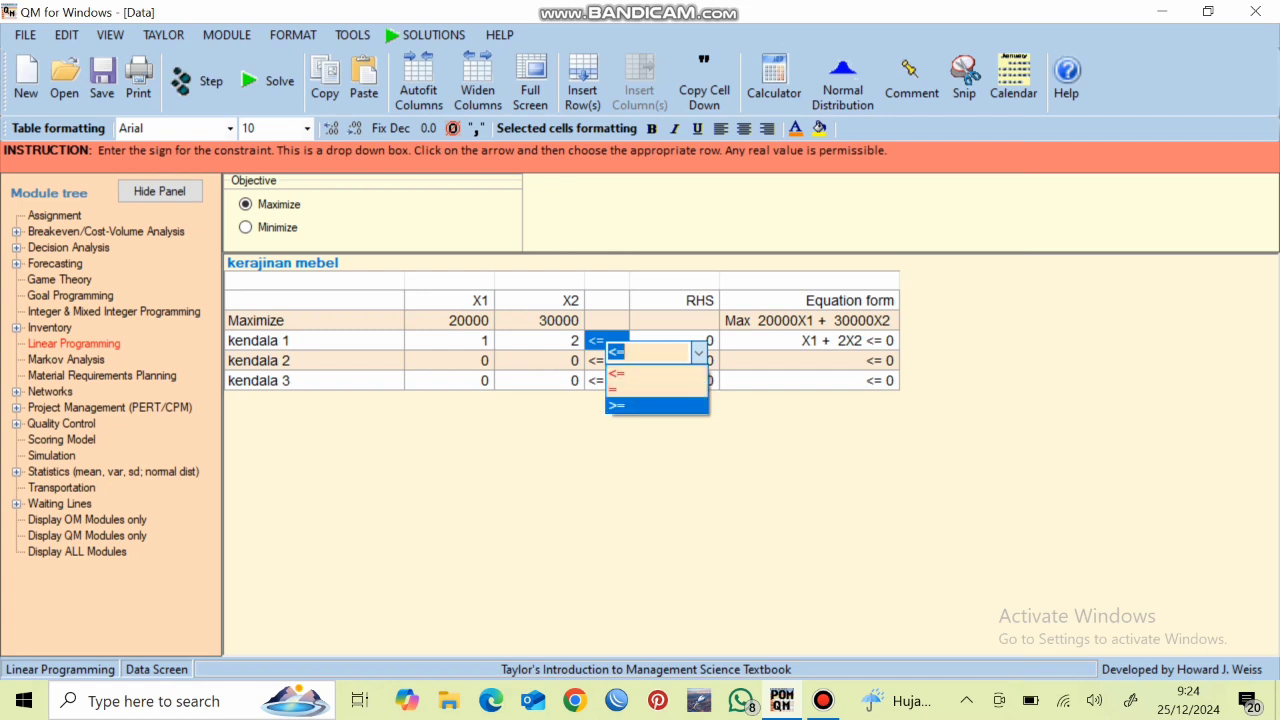
{"action": "key", "text": "Up"}
{"action": "key", "text": "Up"}
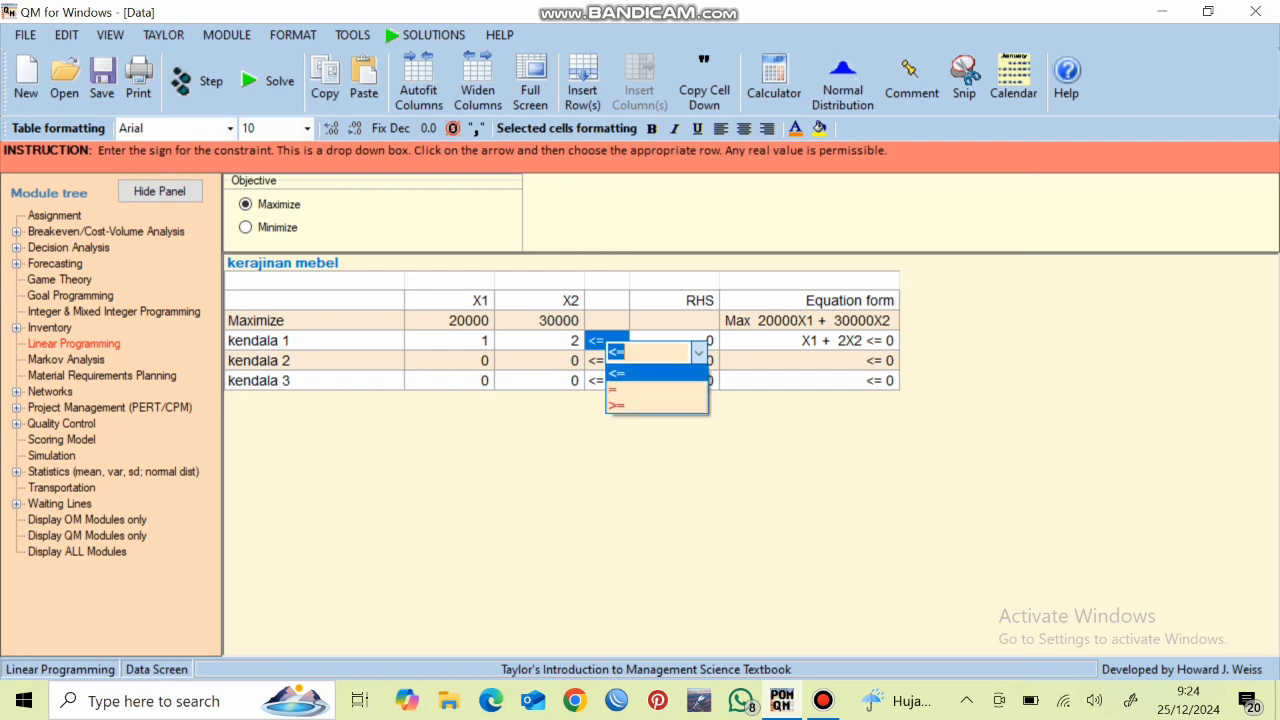
{"action": "key", "text": "Return"}
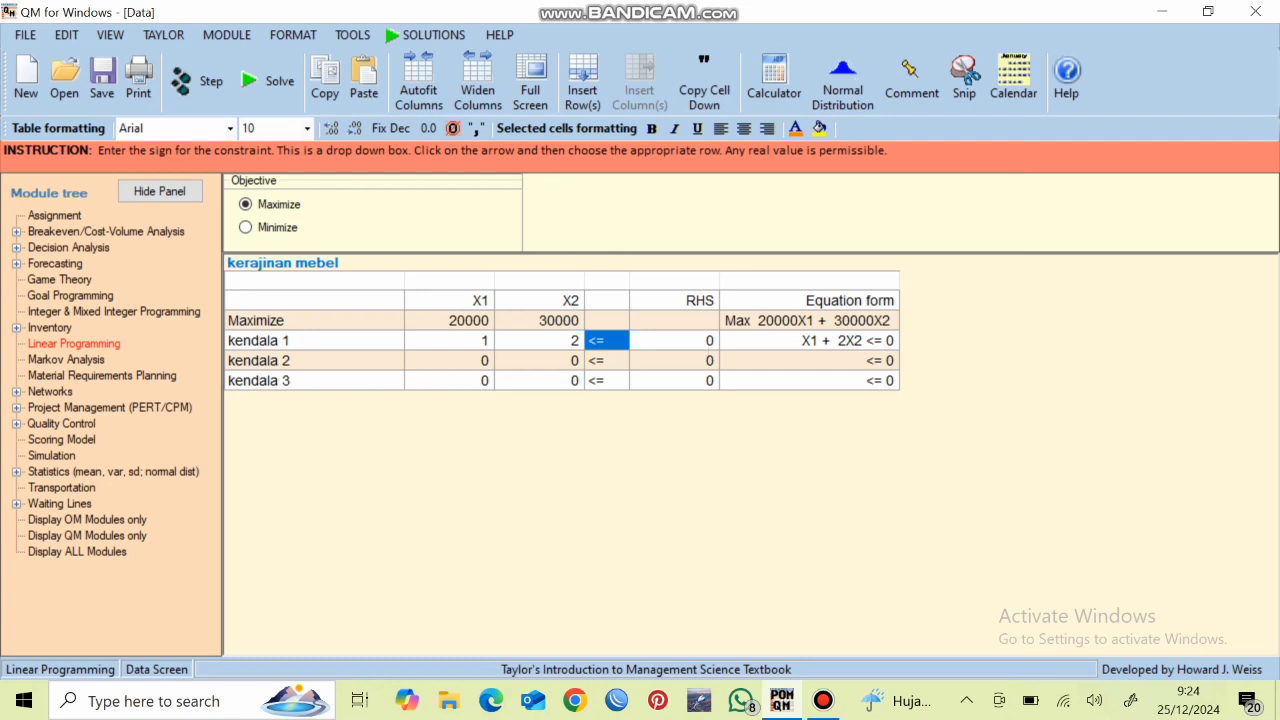
{"action": "key", "text": "Tab"}
{"action": "type", "text": "40"}
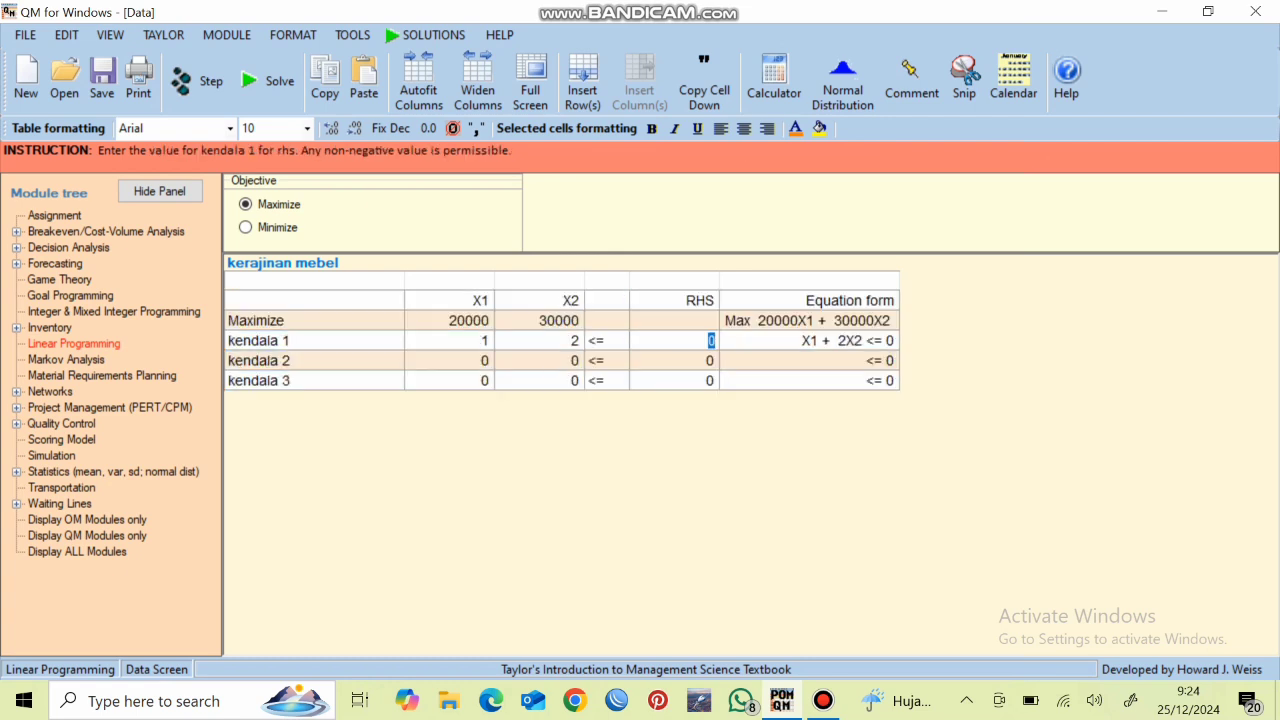
{"action": "type", "text": "0"}
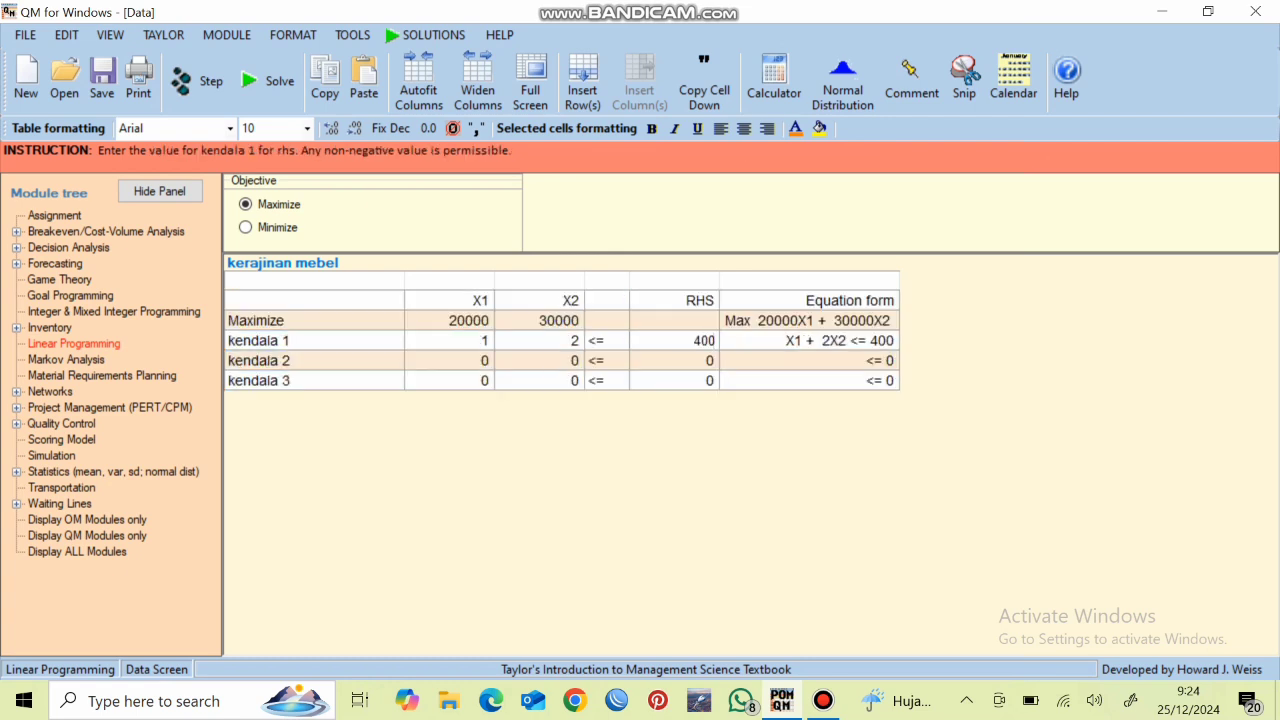
Fill in kendala 2 with an X1 coefficient of 1, an X2 coefficient of .75 and an RHS of 240.
{"action": "key", "text": "Tab"}
{"action": "type", "text": "1"}
{"action": "key", "text": "Tab"}
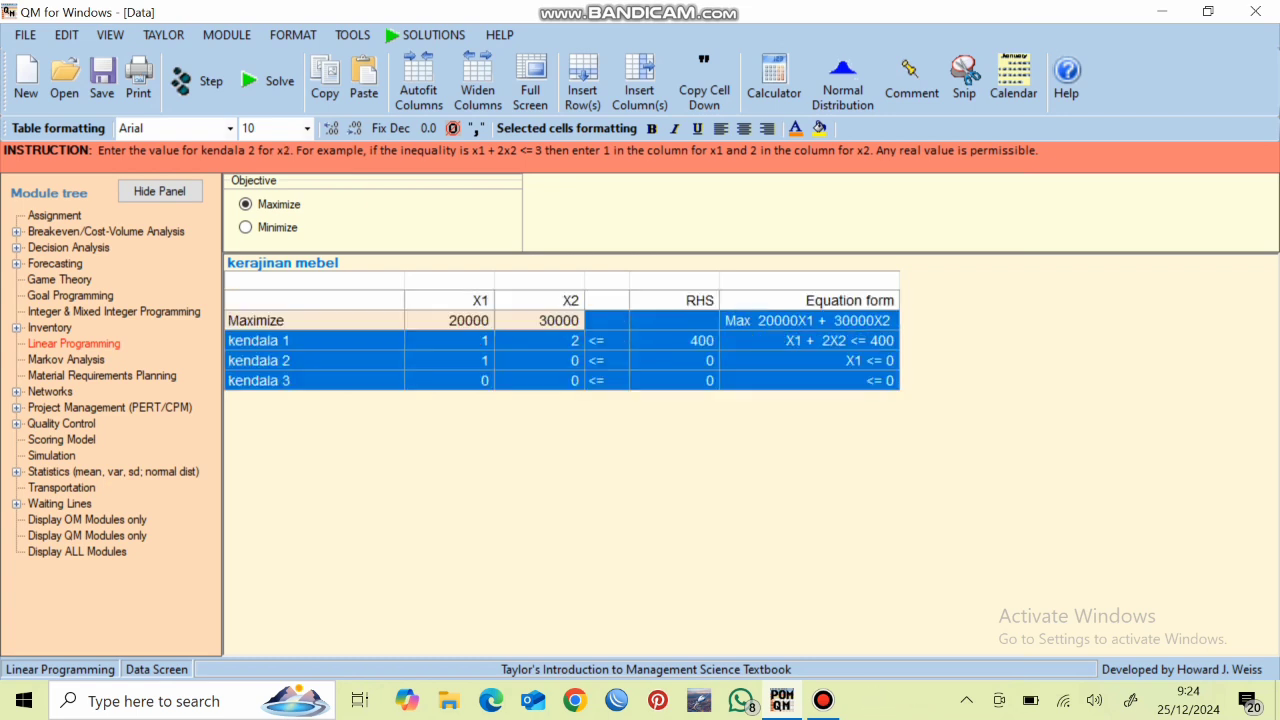
{"action": "key", "text": "BackSpace"}
{"action": "type", "text": ".75"}
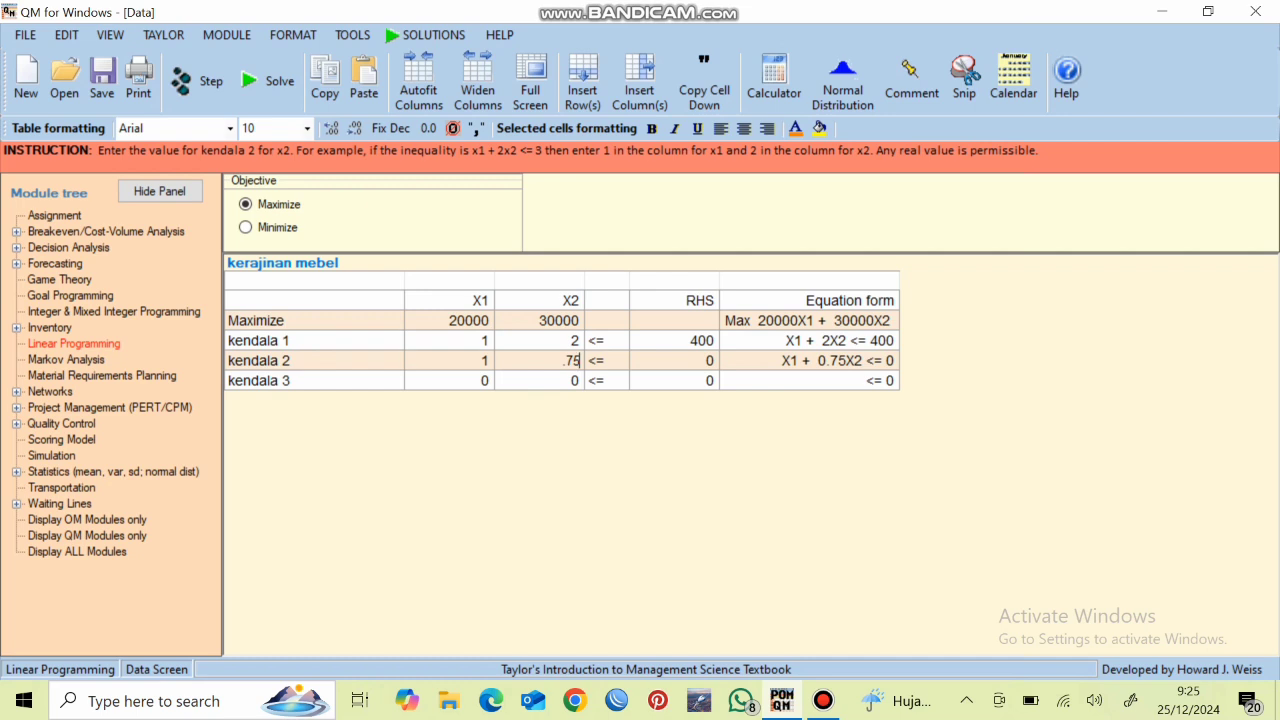
{"action": "key", "text": "Tab"}
{"action": "type", "text": "240"}
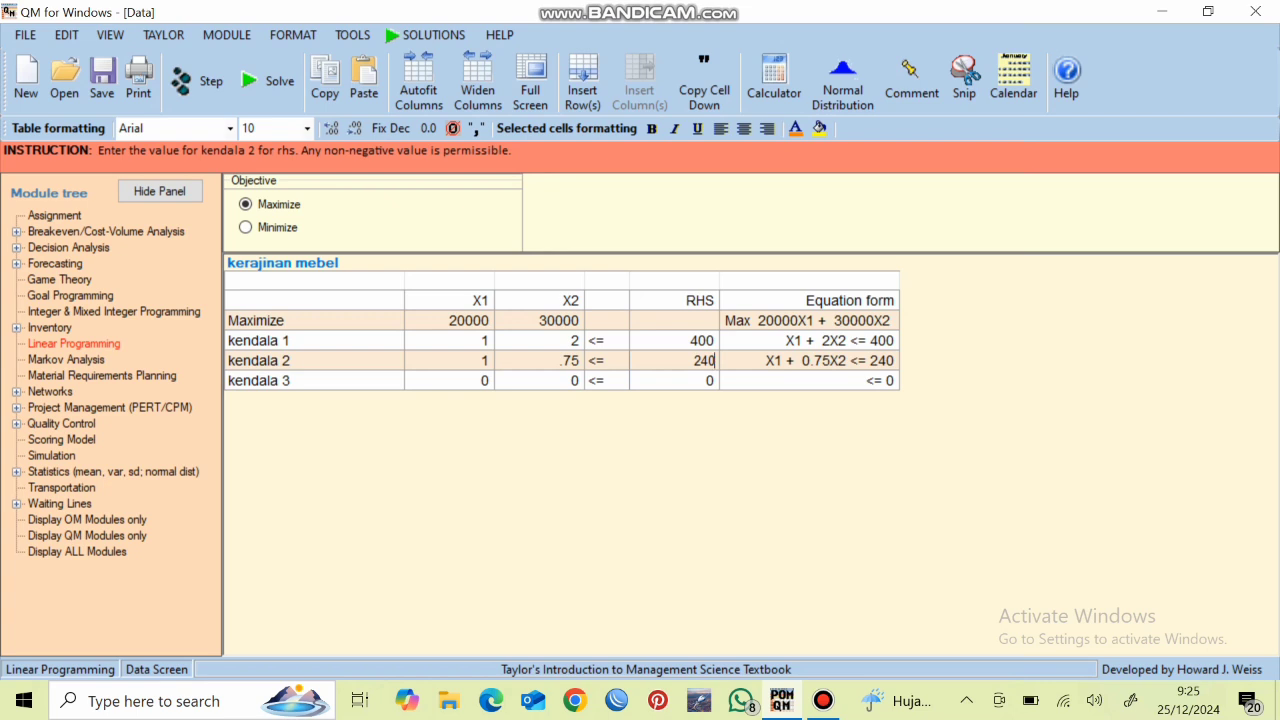
Set the X2 coefficient of kendala 3 to 1 and its RHS to 180.
{"action": "left_click", "coordinate": [540, 380]}
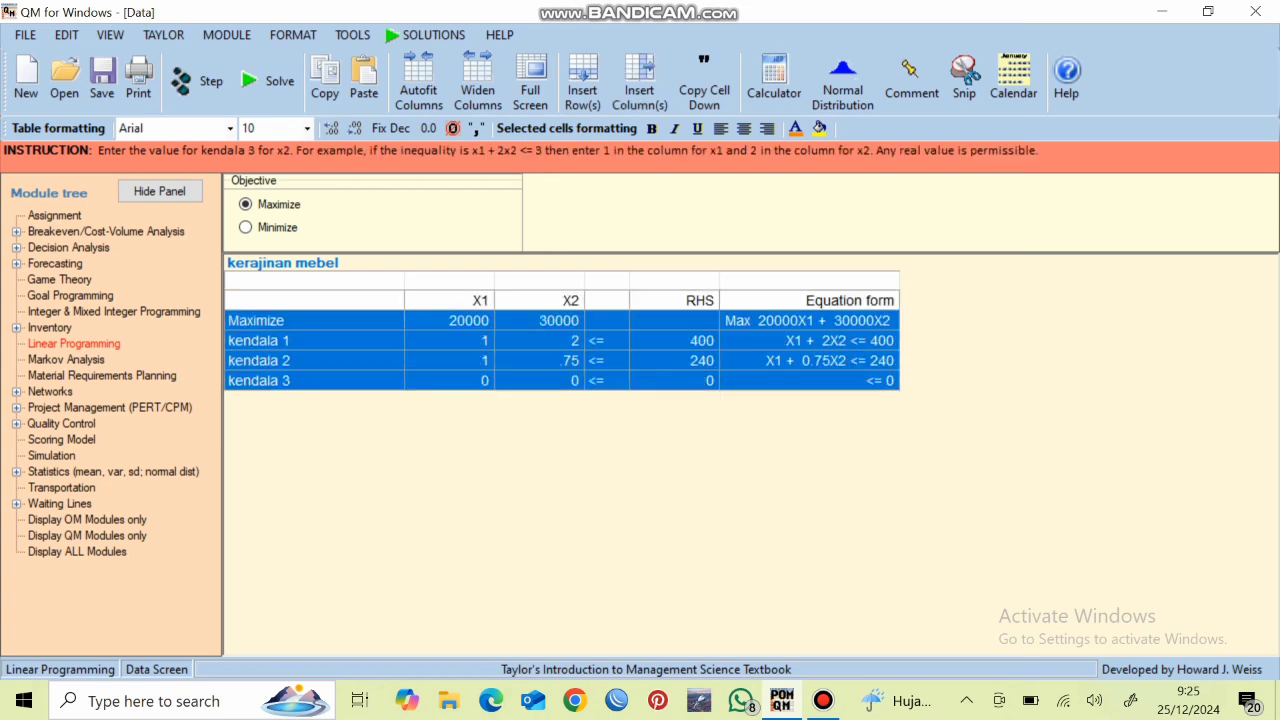
{"action": "type", "text": "1"}
{"action": "key", "text": "Tab"}
{"action": "type", "text": "180"}
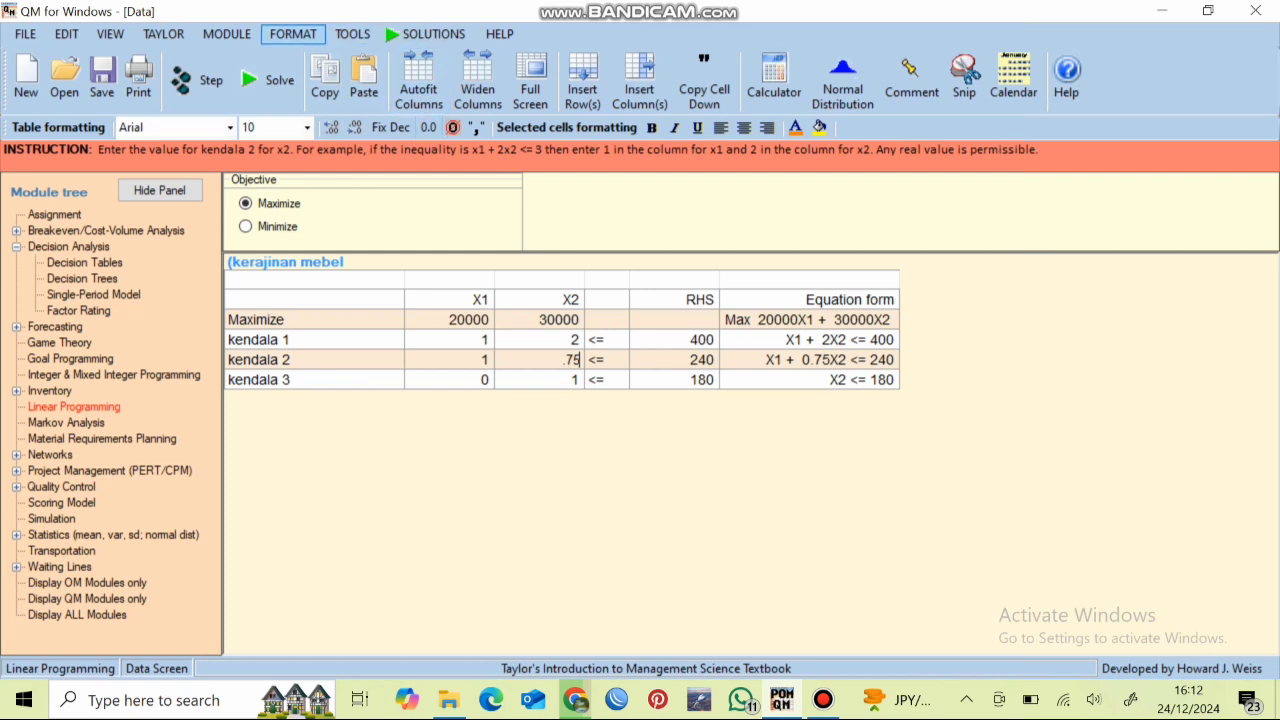
Solve the problem and show its Linear Programming Results and Ranging tables.
{"action": "left_click", "coordinate": [280, 88]}
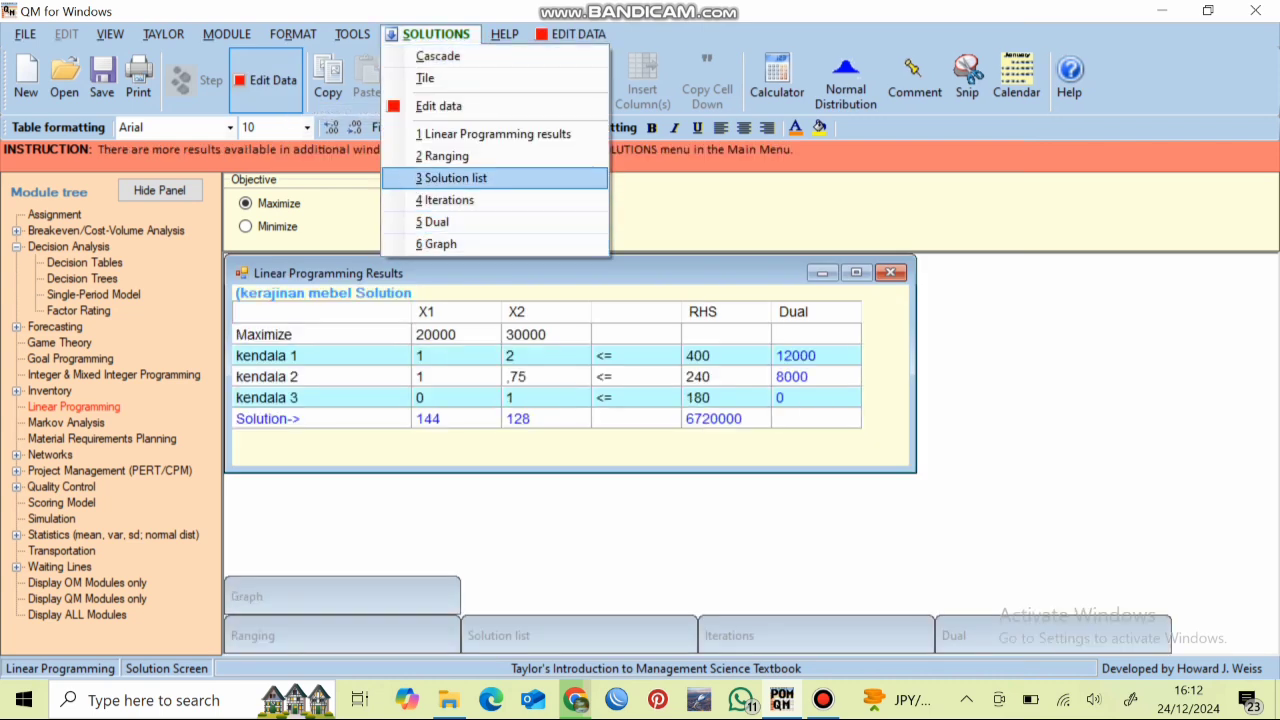
{"action": "left_click", "coordinate": [455, 134]}
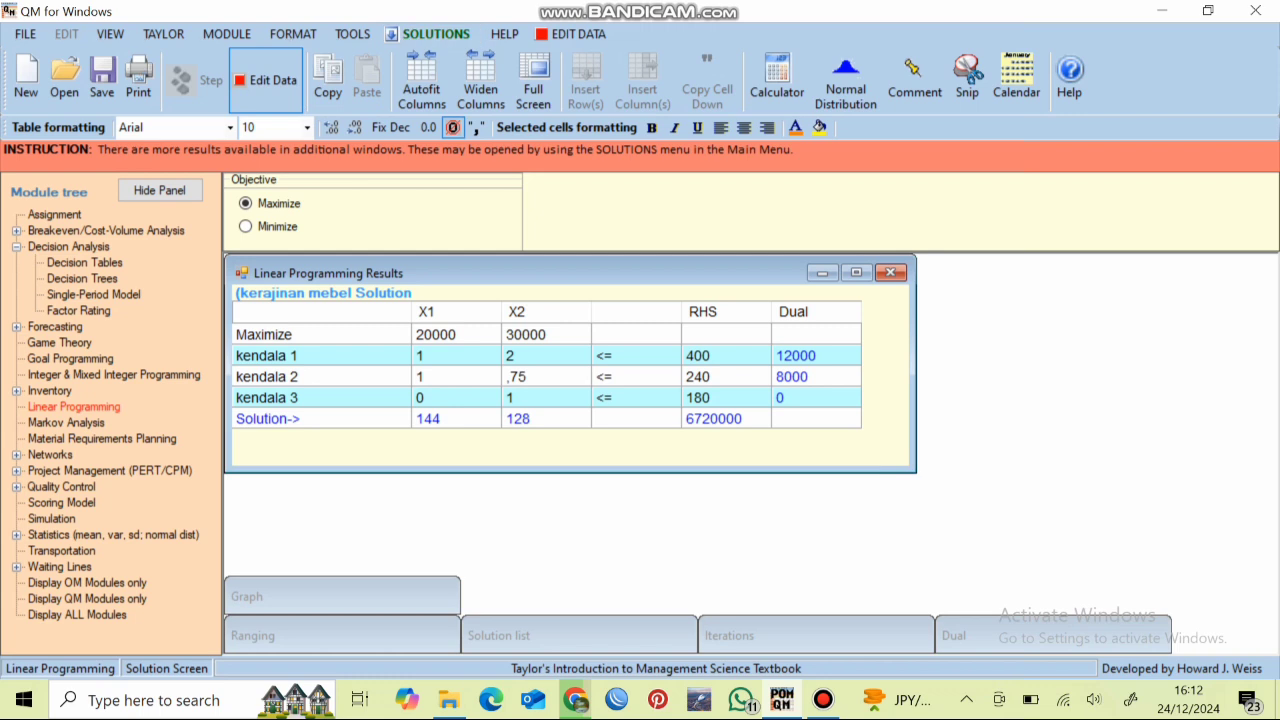
{"action": "left_click", "coordinate": [430, 34]}
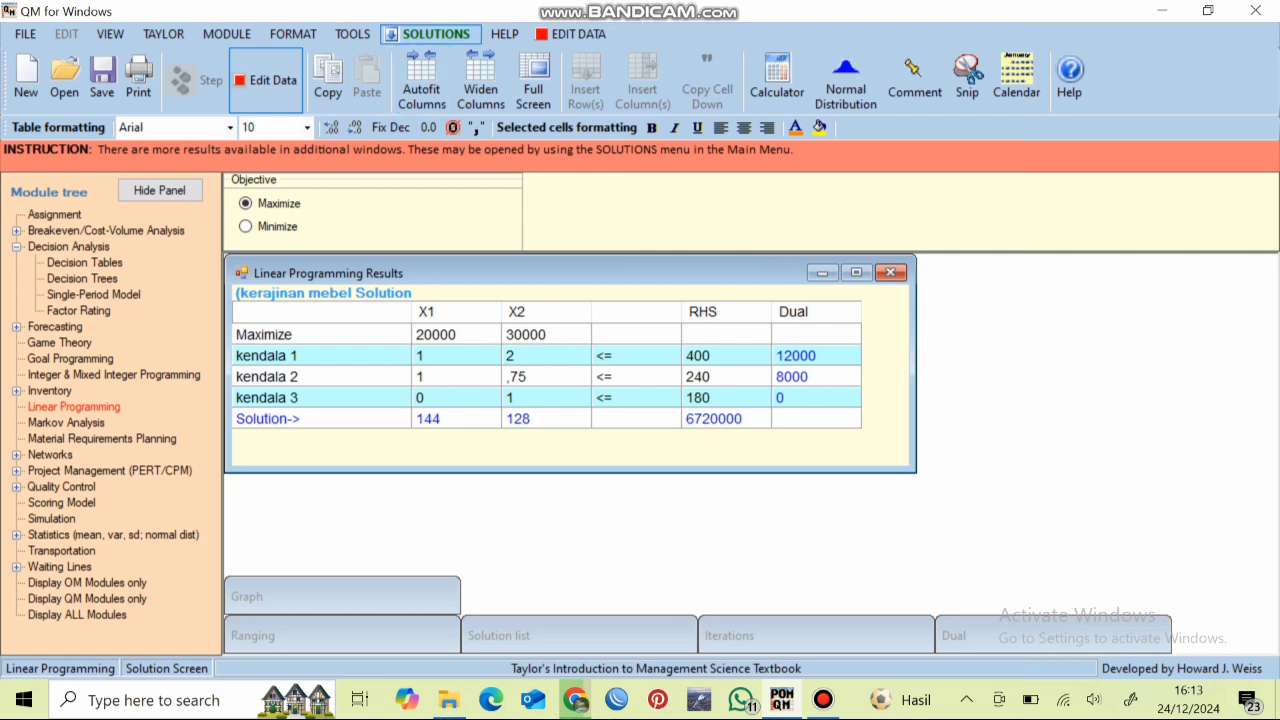
{"action": "left_click", "coordinate": [430, 34]}
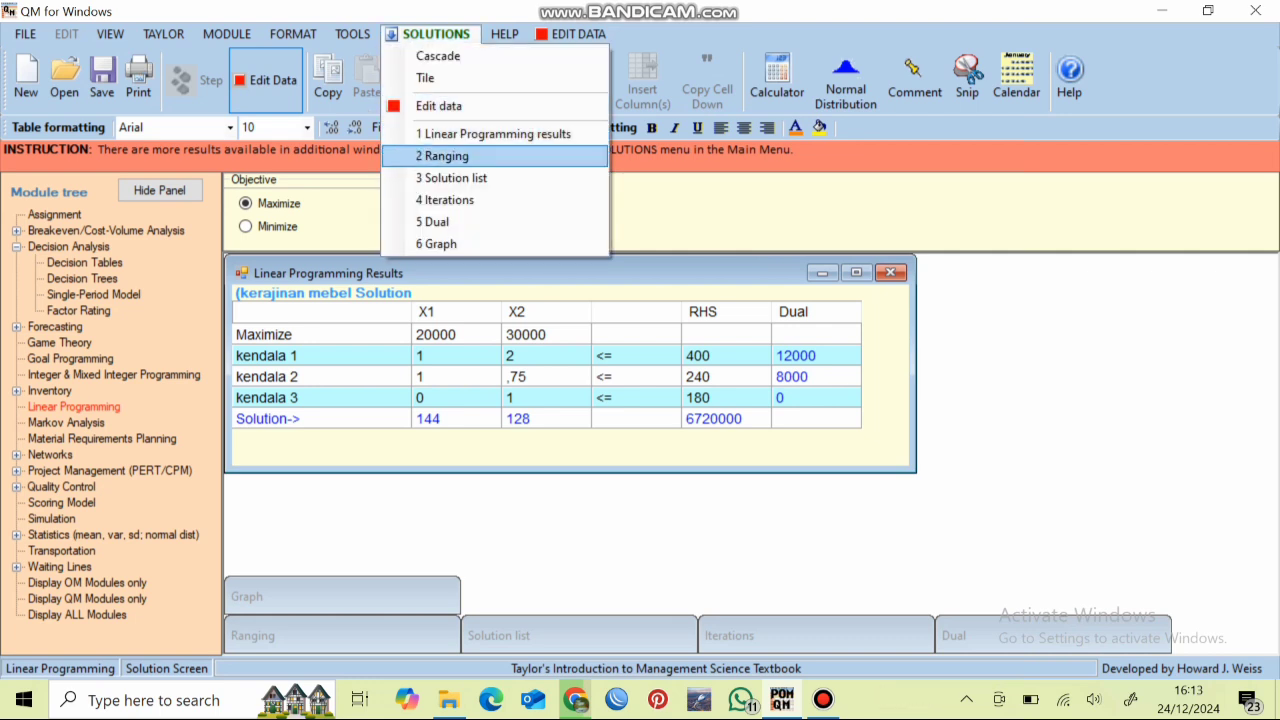
{"action": "left_click", "coordinate": [451, 159]}
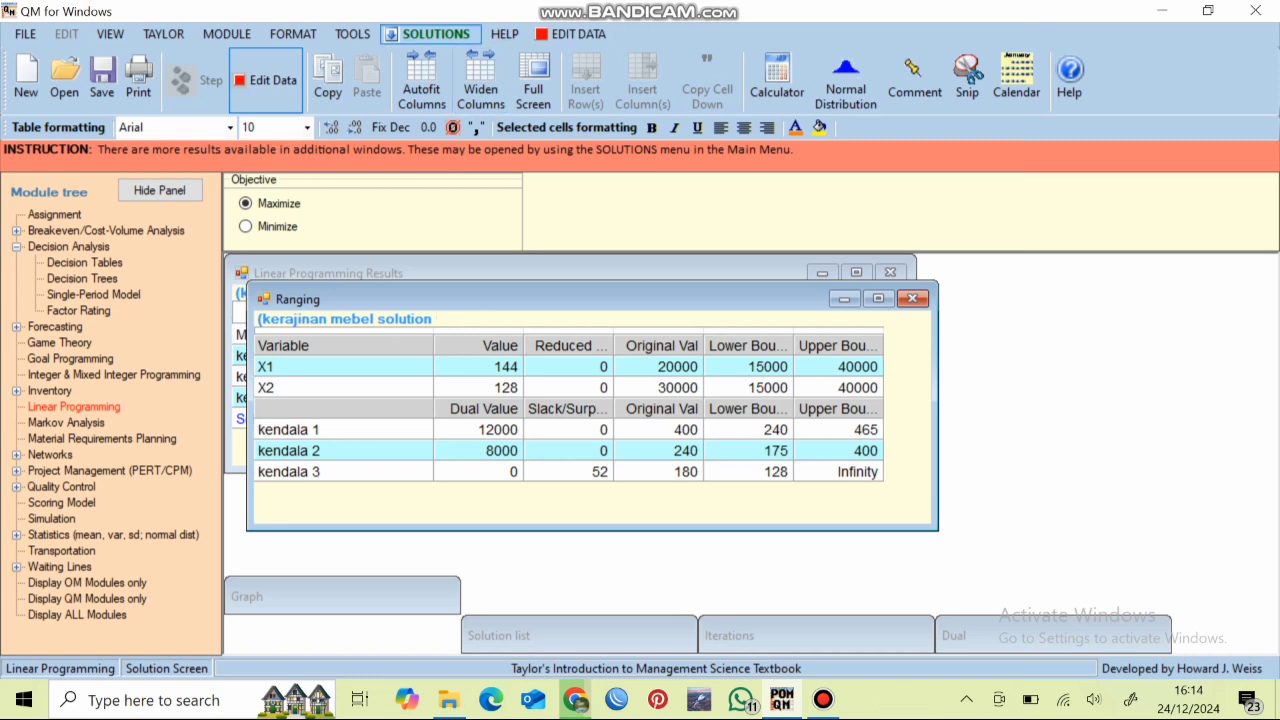
Open the Solution list and the Iterations results of the solved problem.
{"action": "left_click", "coordinate": [430, 33]}
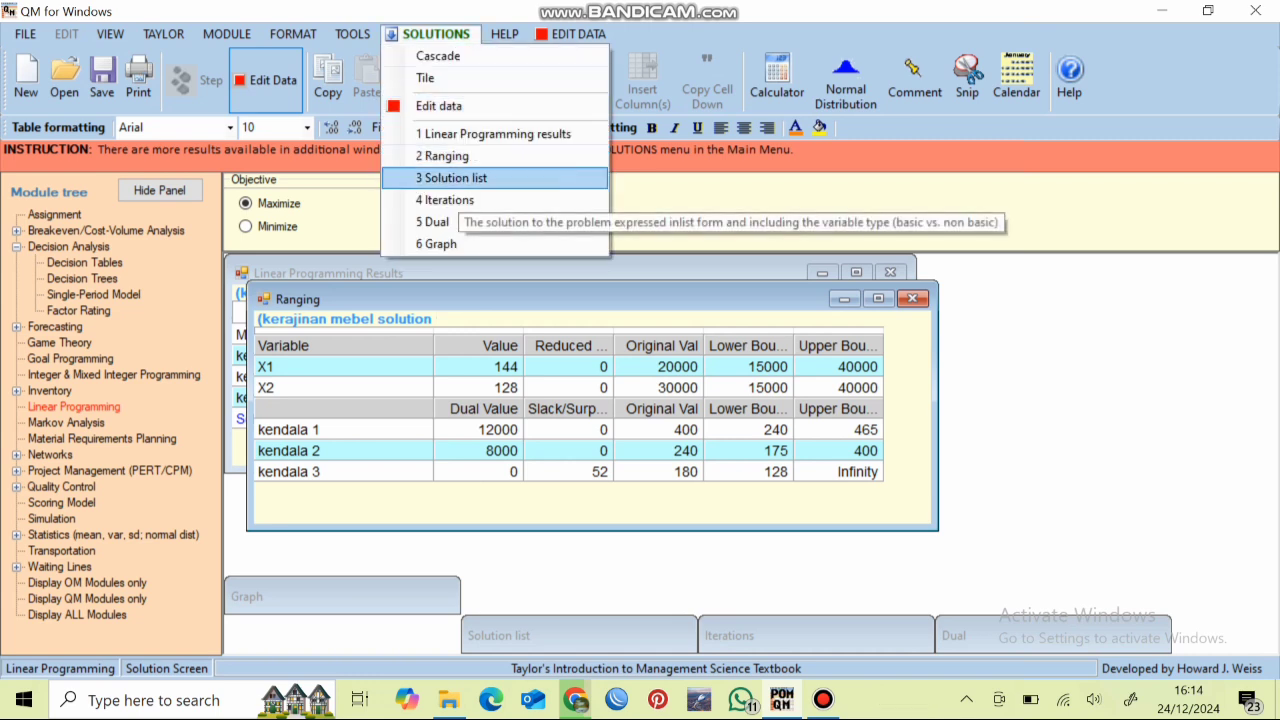
{"action": "left_click", "coordinate": [445, 178]}
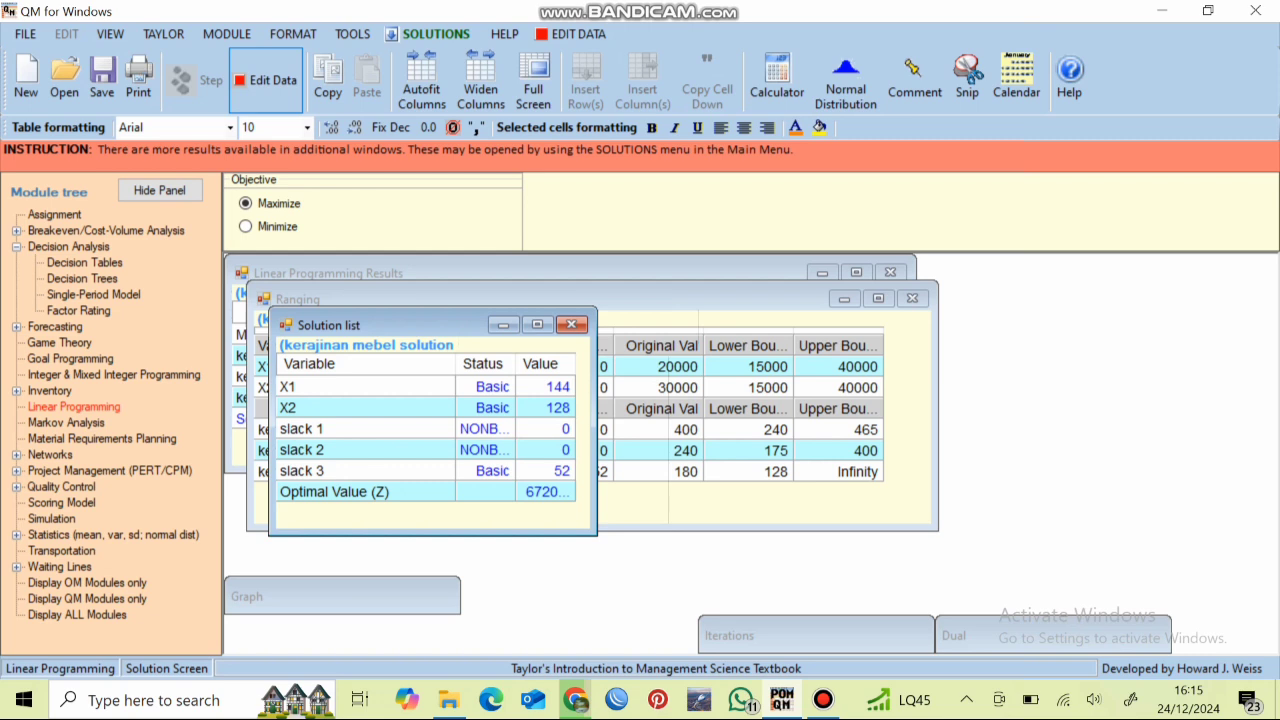
{"action": "left_click", "coordinate": [430, 34]}
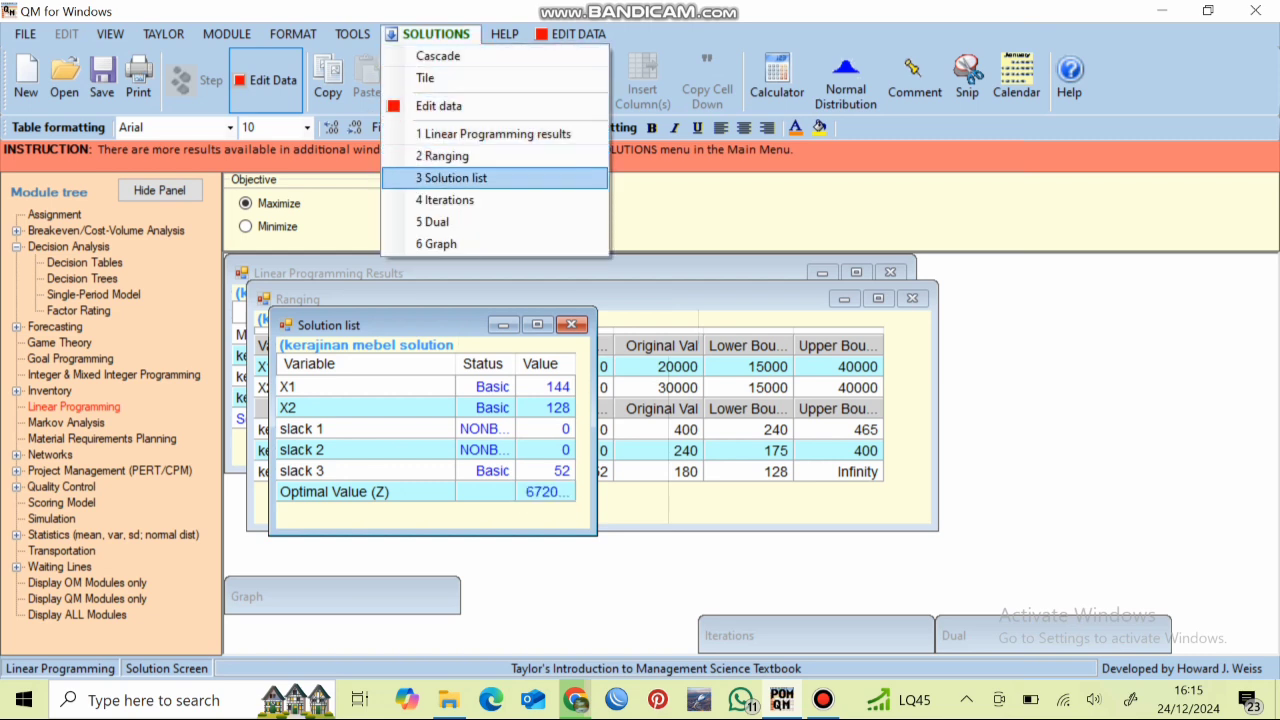
{"action": "key", "text": "Return"}
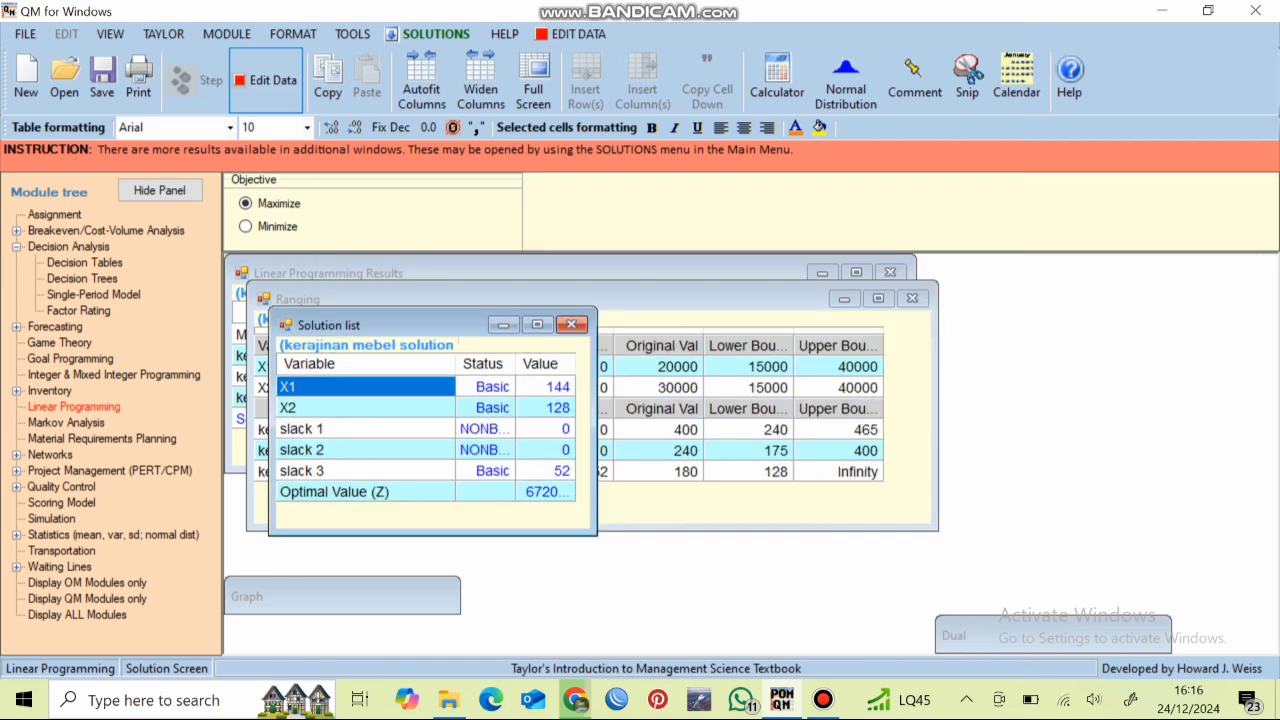
Open the Dual formulation and the Graph of the solved problem.
{"action": "left_click", "coordinate": [435, 34]}
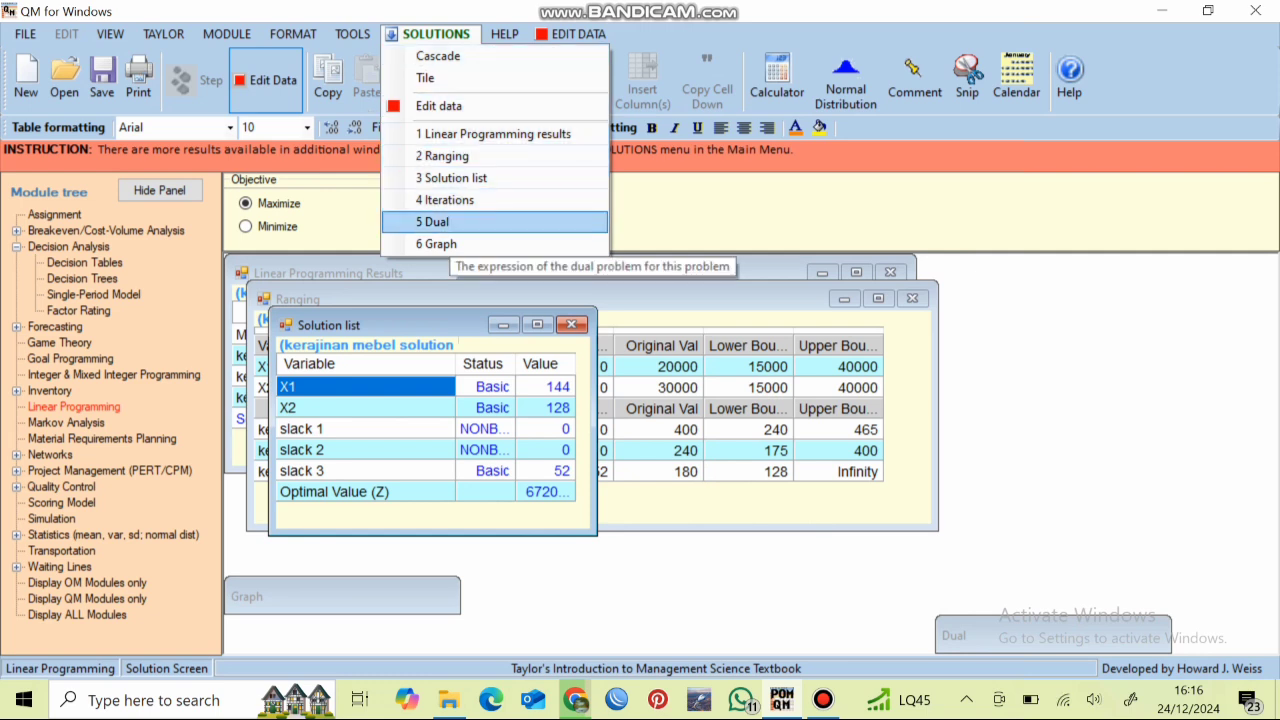
{"action": "left_click", "coordinate": [449, 223]}
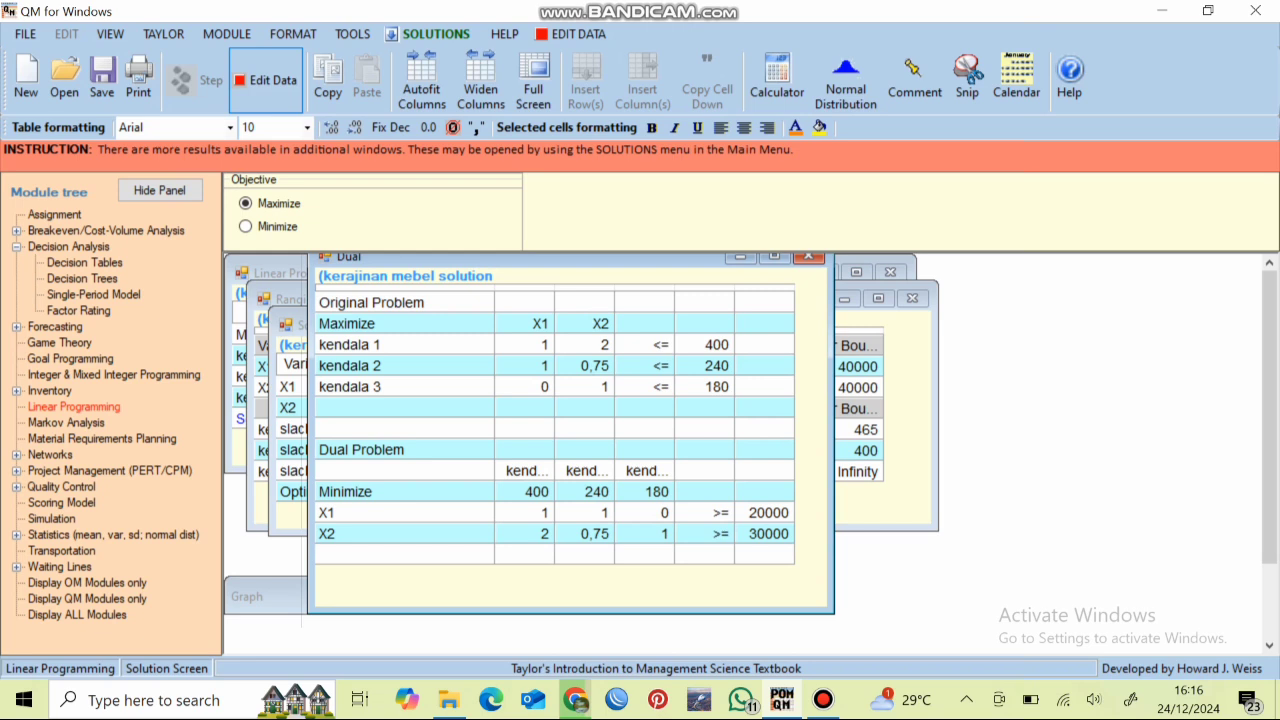
{"action": "left_click", "coordinate": [430, 34]}
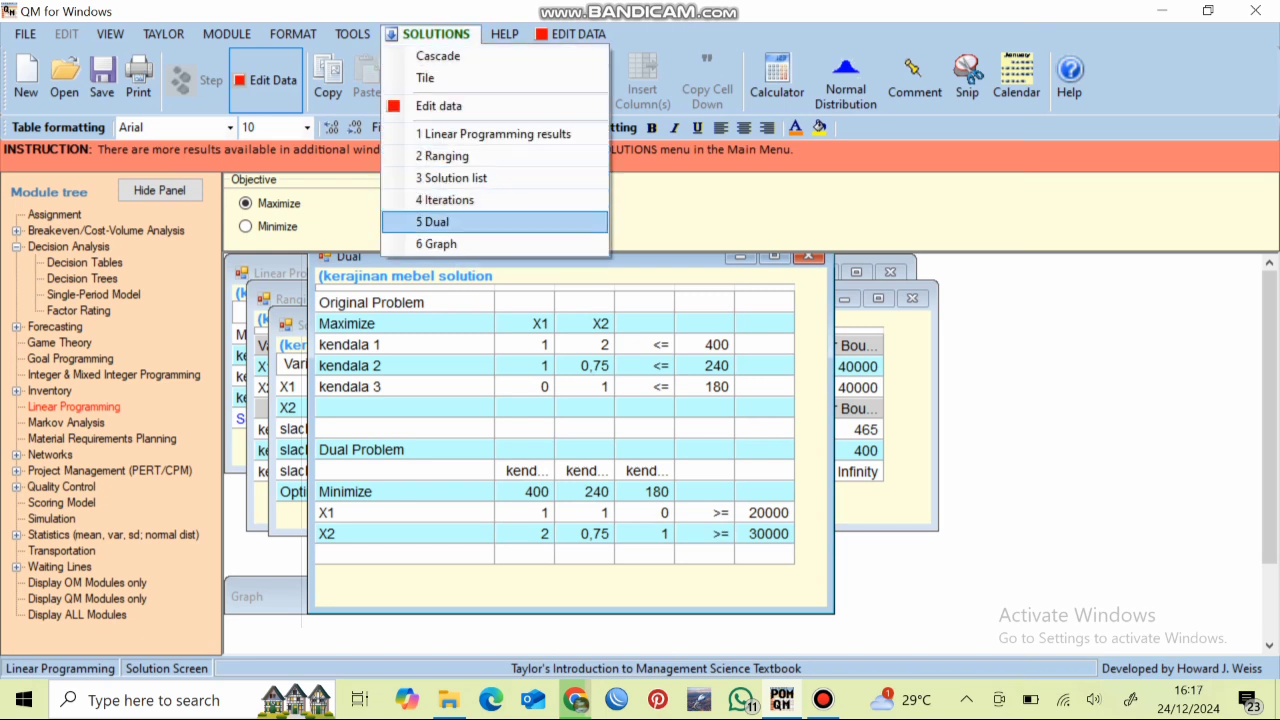
{"action": "left_click", "coordinate": [436, 244]}
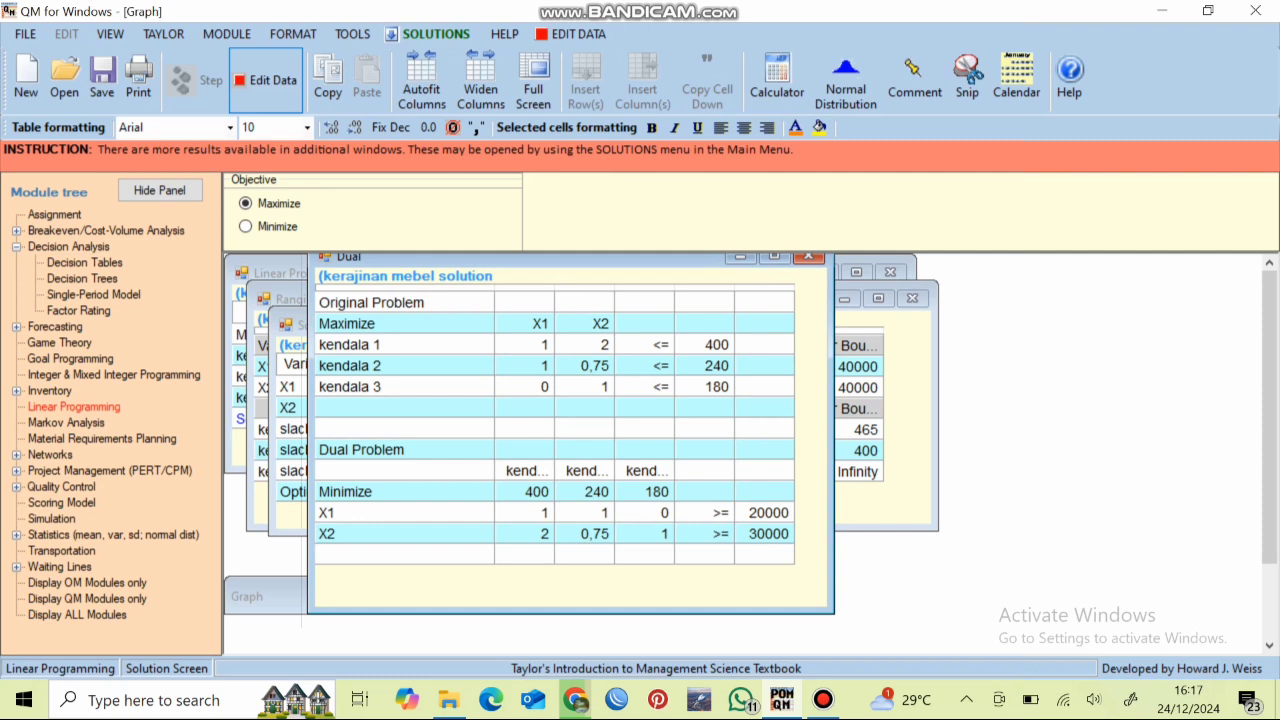